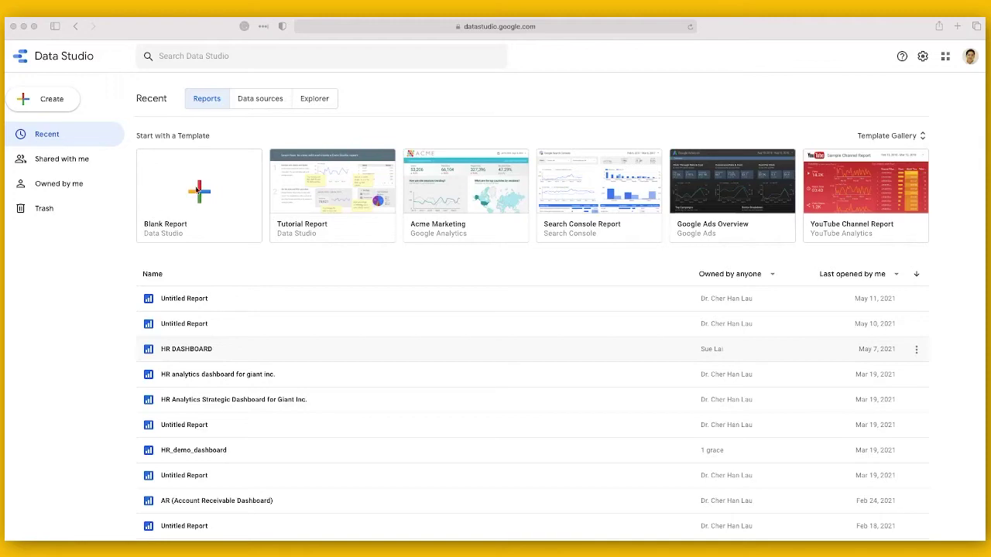
Step: Create a blank report and add the previously uploaded HR_dataset.csv through the File Upload connector
click(203, 196)
click(204, 196)
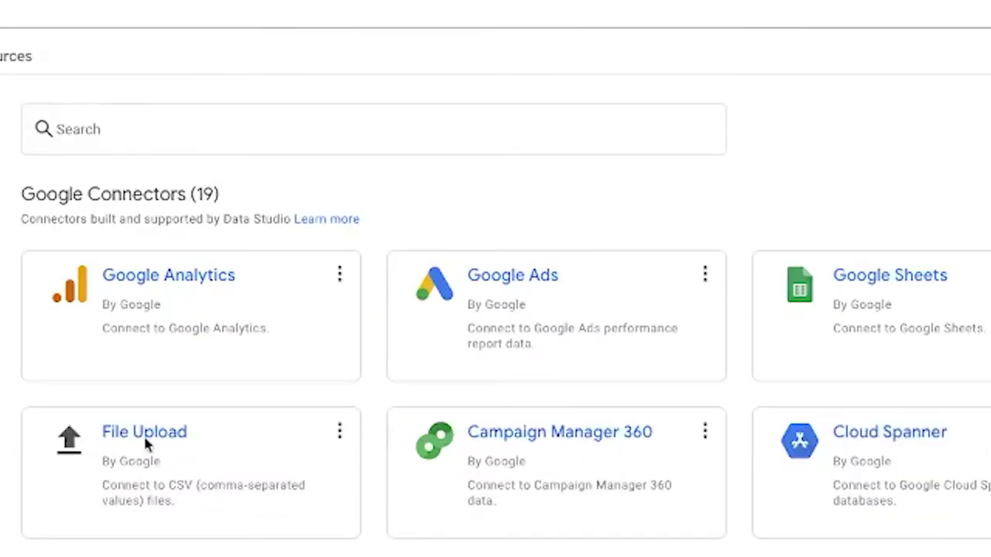
click(259, 430)
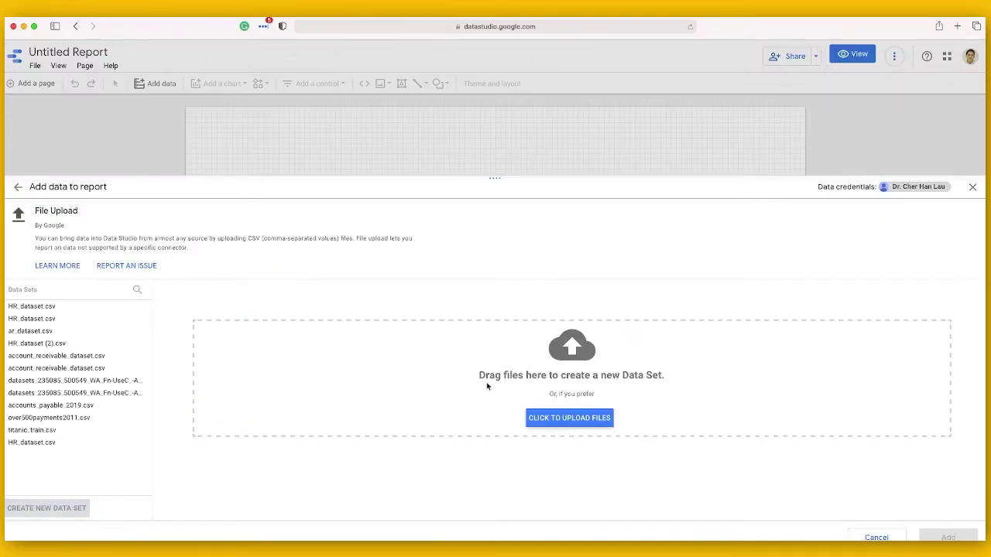
click(69, 306)
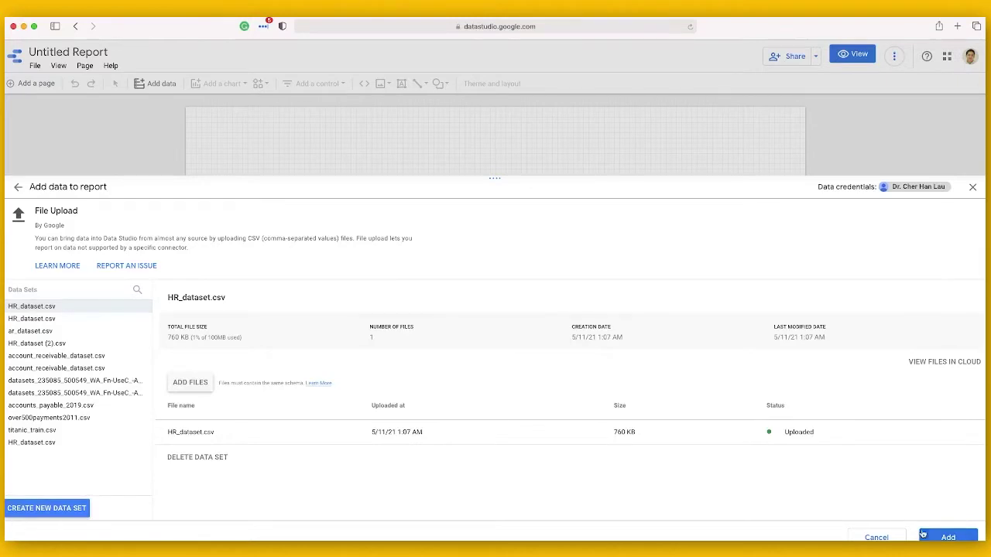
click(948, 537)
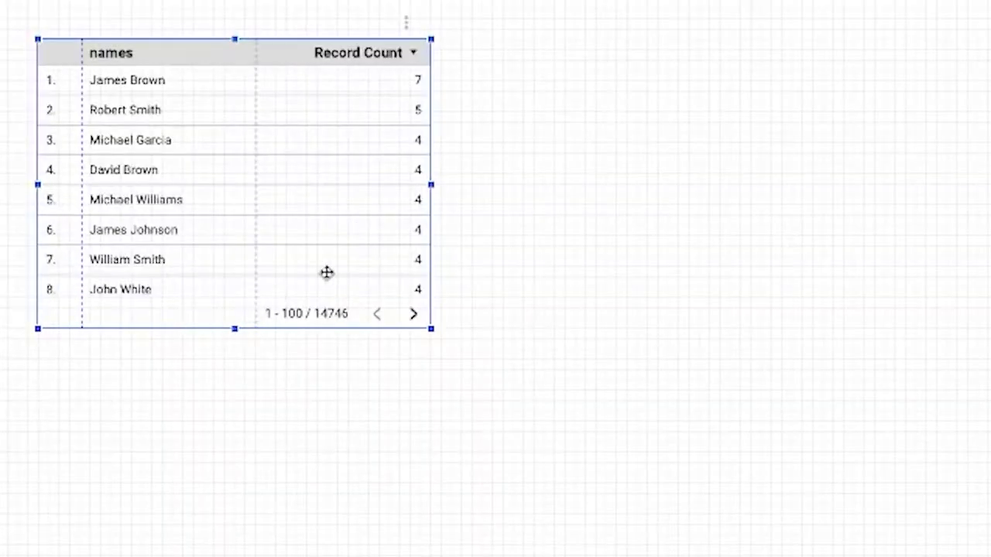
Step: Delete the default table and place a Scorecard chart near the upper-left corner of the report page
key(Delete)
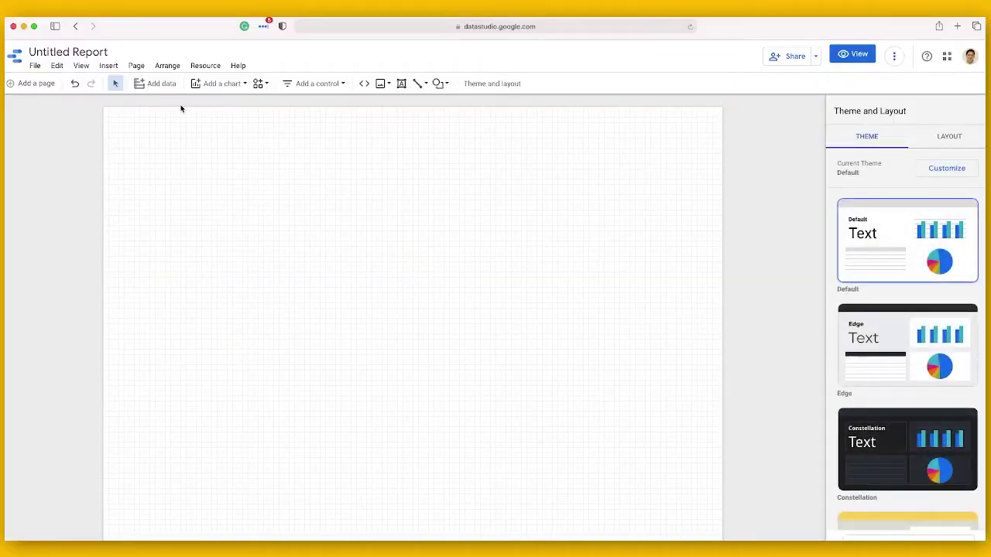
click(224, 84)
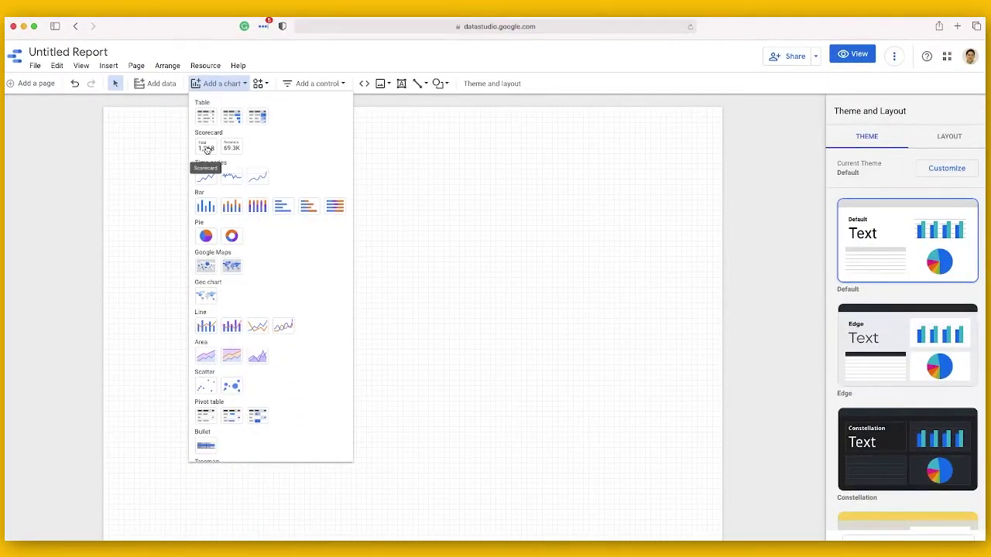
click(206, 149)
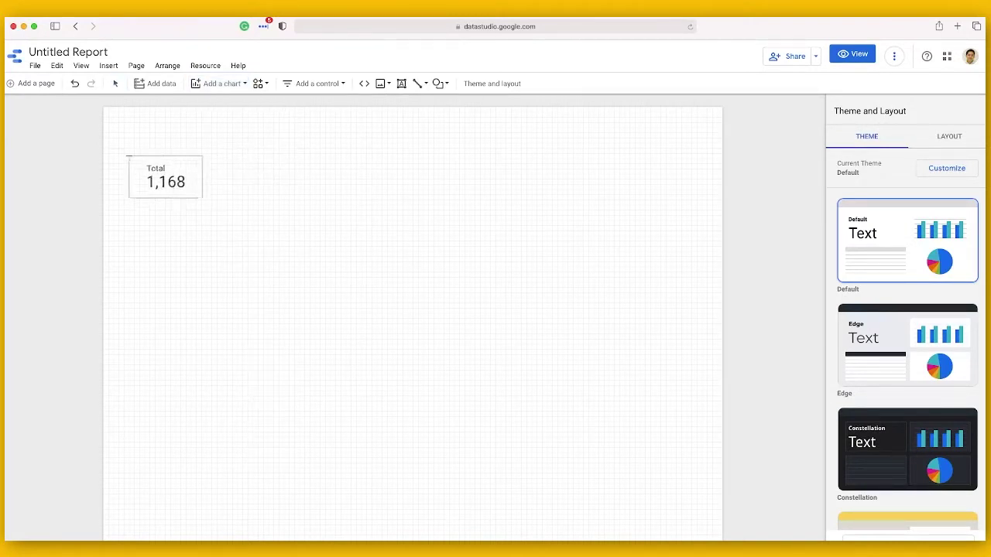
click(130, 153)
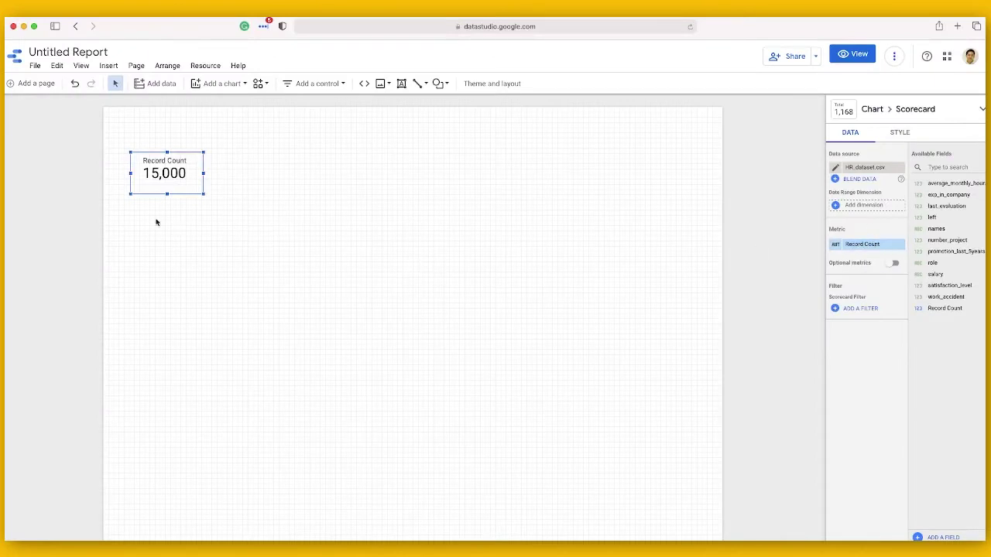
Step: Browse the available metric fields and choose Record Count for the scorecard
click(870, 248)
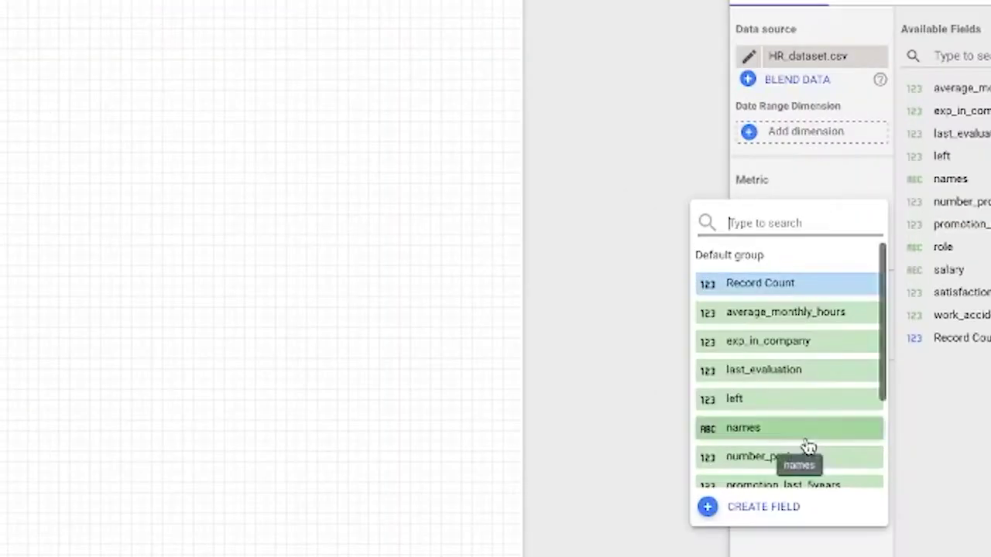
scroll(806, 444, down, 3)
scroll(806, 444, up, 3)
scroll(806, 444, down, 1)
scroll(807, 445, up, 1)
click(809, 290)
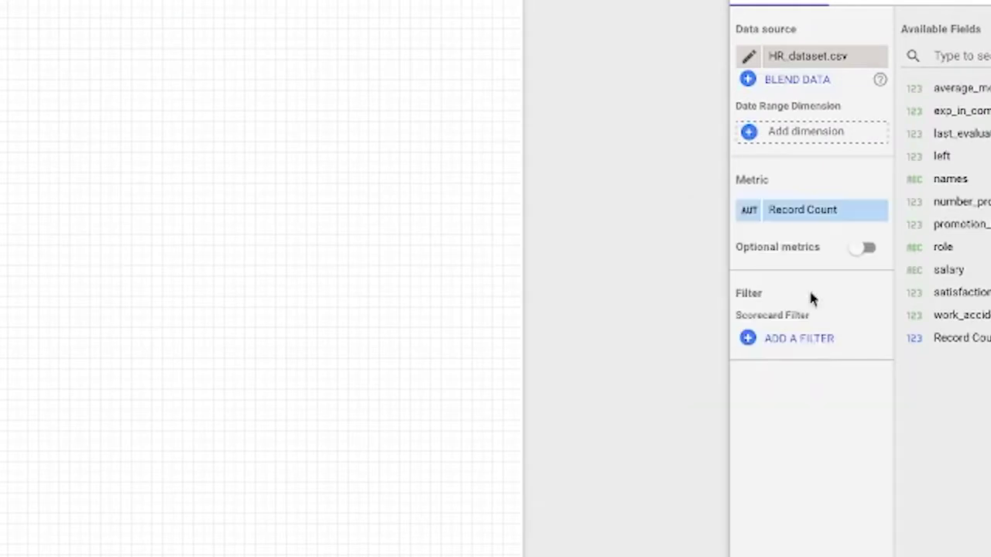
Step: Name the scorecard's Record Count metric Total Employees
click(748, 210)
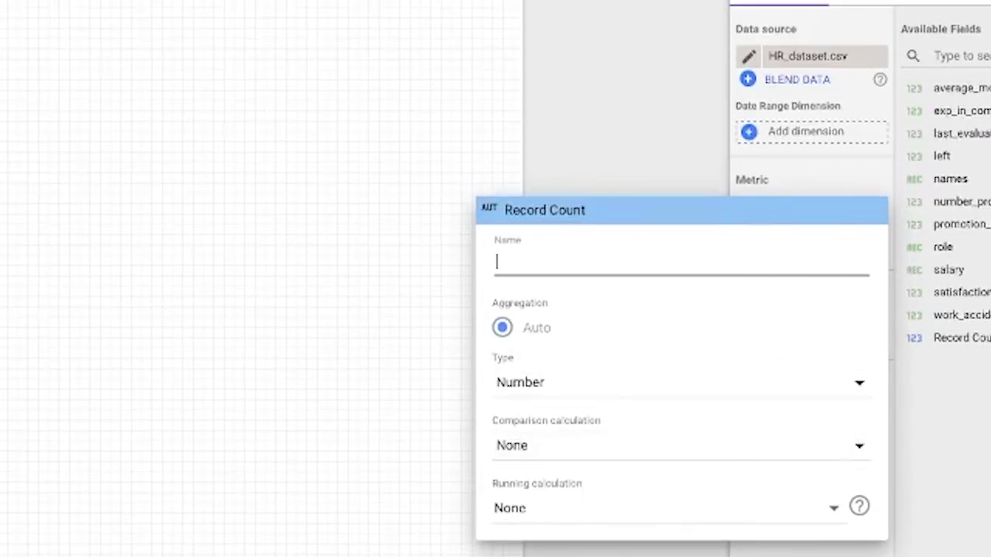
text(Tota)
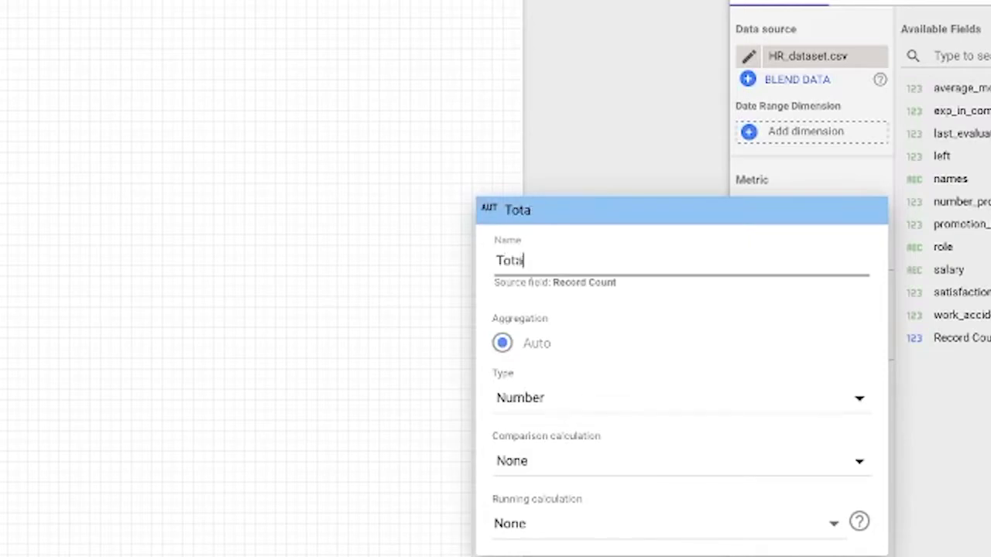
text(l Employees)
key(Return)
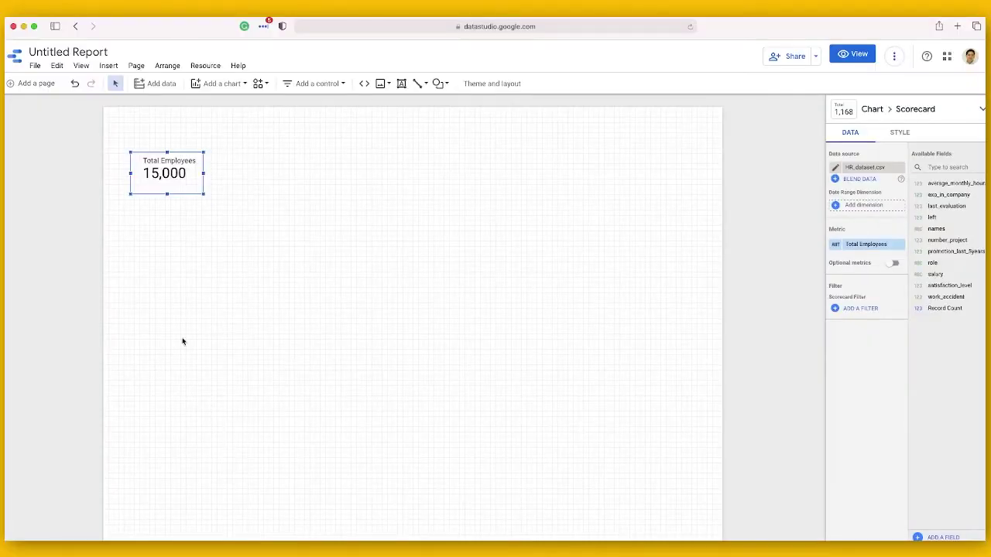
click(213, 253)
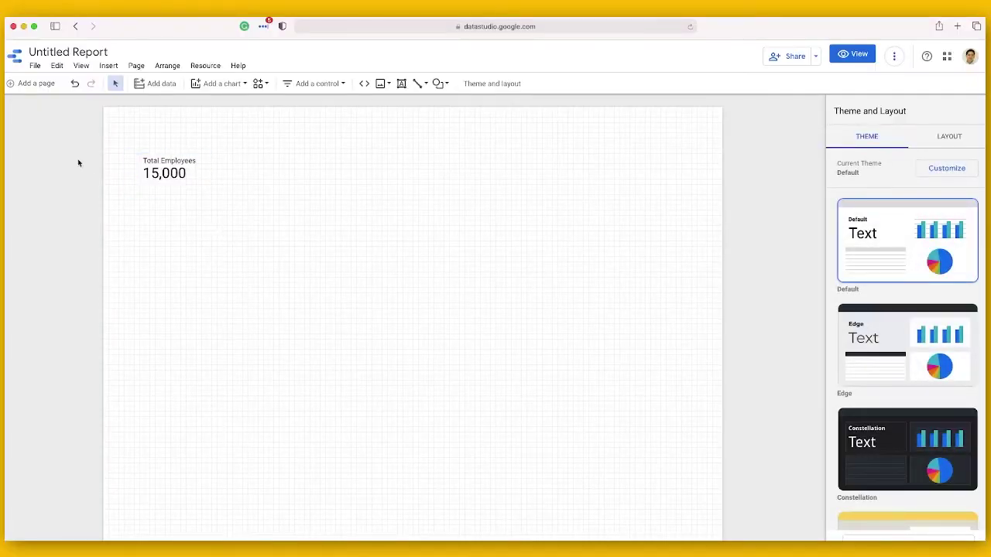
Step: Add a second scorecard for the left field beside the Total Employees scorecard
click(163, 173)
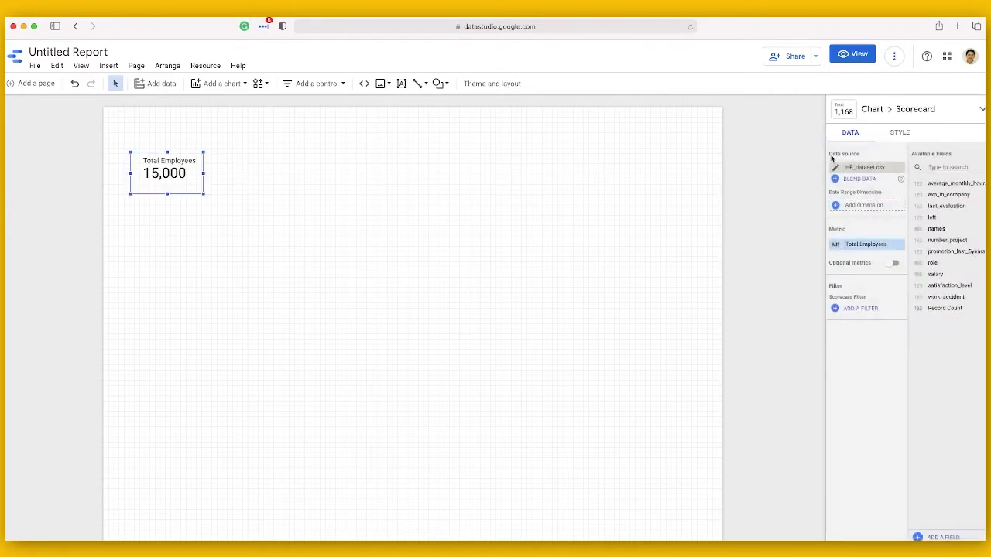
drag(949, 195, 626, 199)
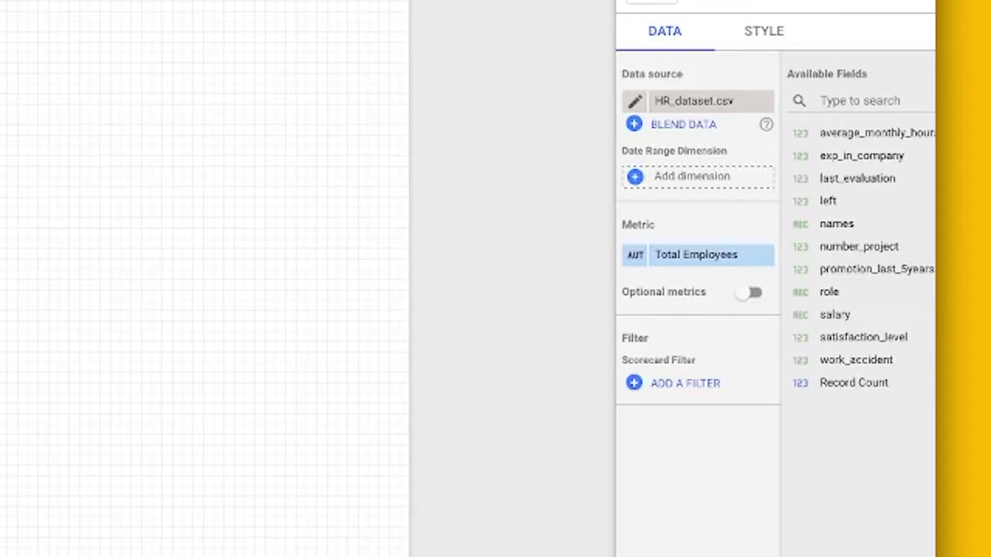
drag(837, 198, 234, 153)
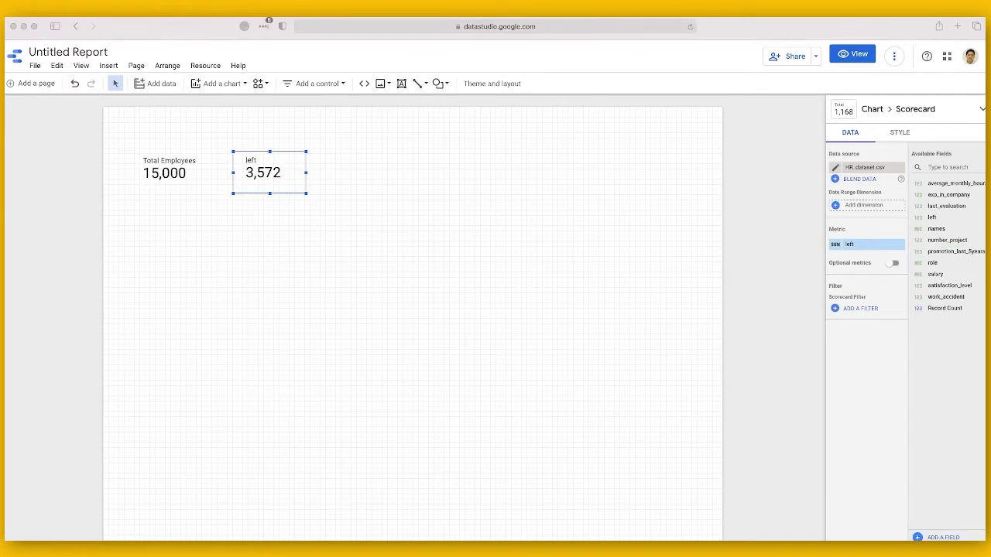
Step: Name the second scorecard's metric Total resigned and align the scorecard with Total Employees
click(837, 246)
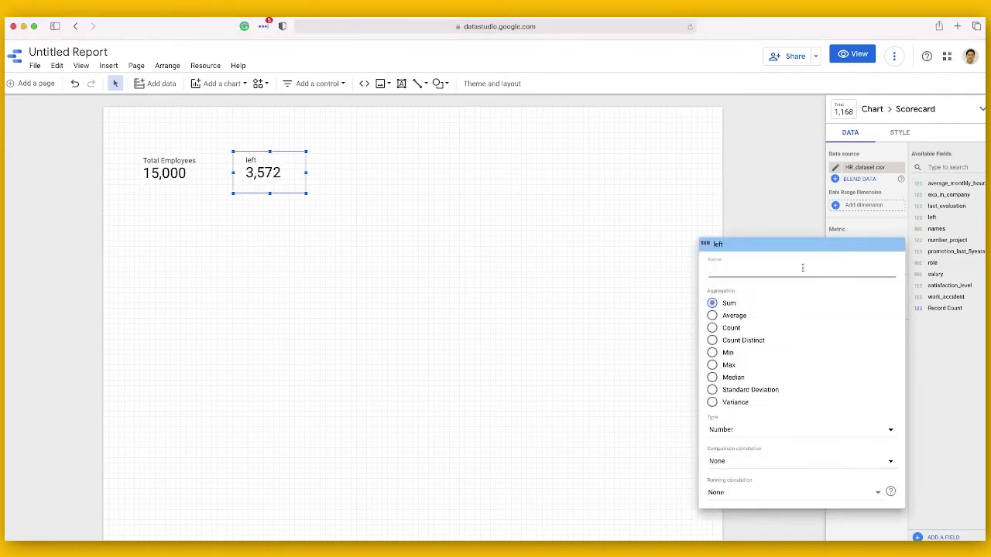
text(Total resign)
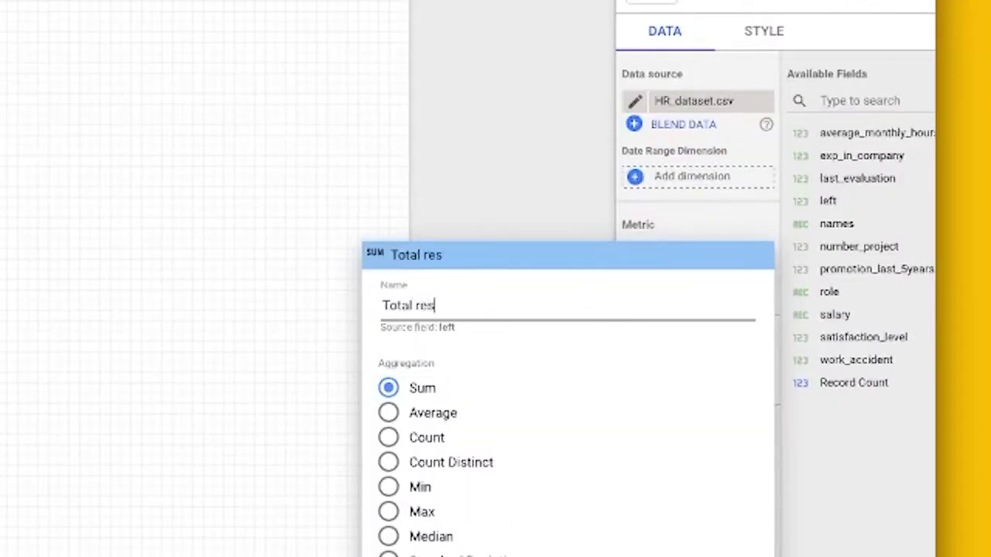
text(ed)
key(Return)
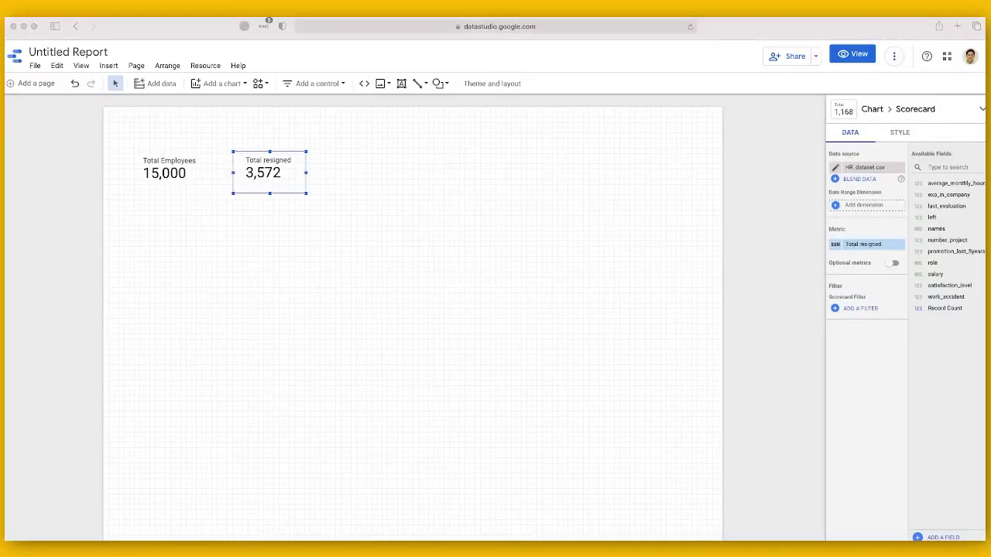
click(328, 194)
drag(275, 173, 267, 173)
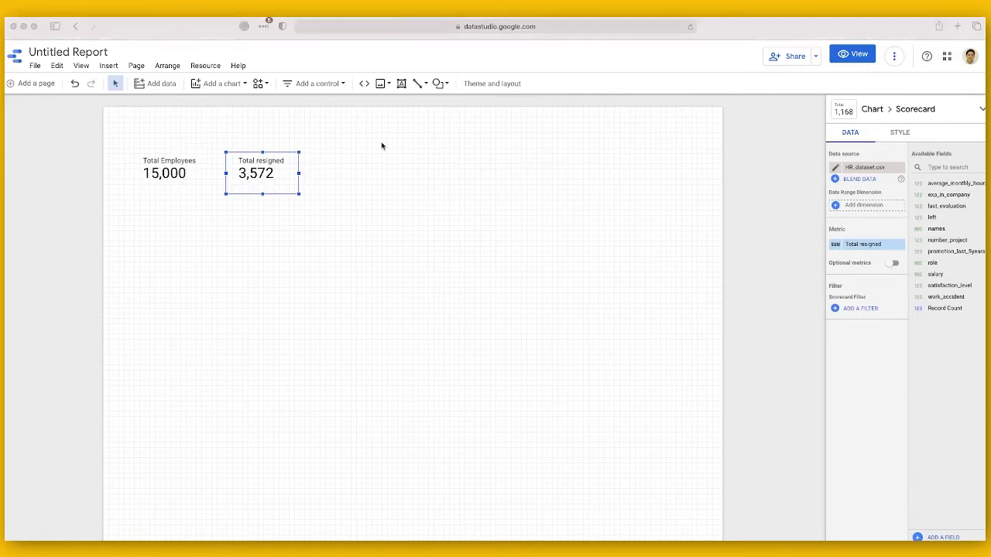
Step: Add a third scorecard for the left field with Average aggregation, aligned in the row after Total resigned
drag(925, 217, 324, 152)
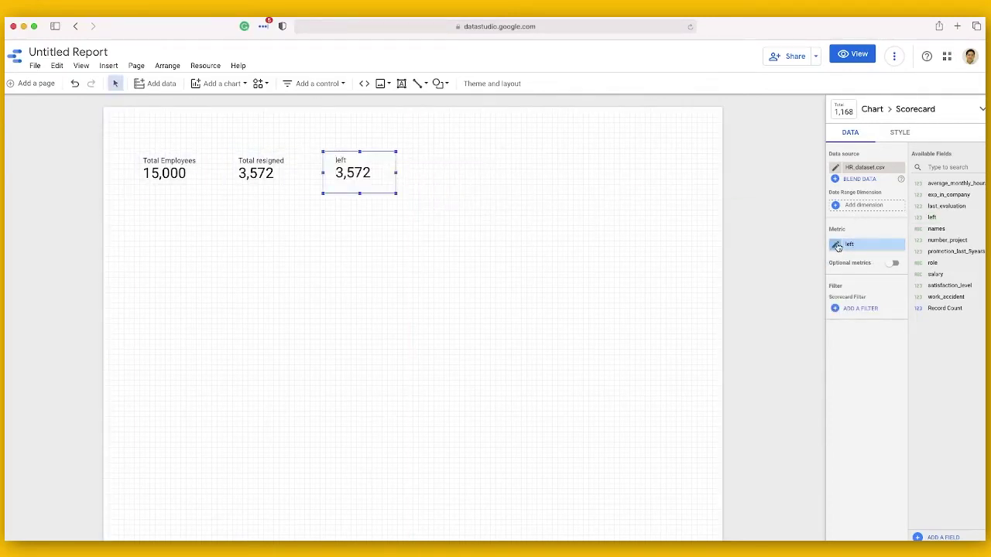
click(836, 245)
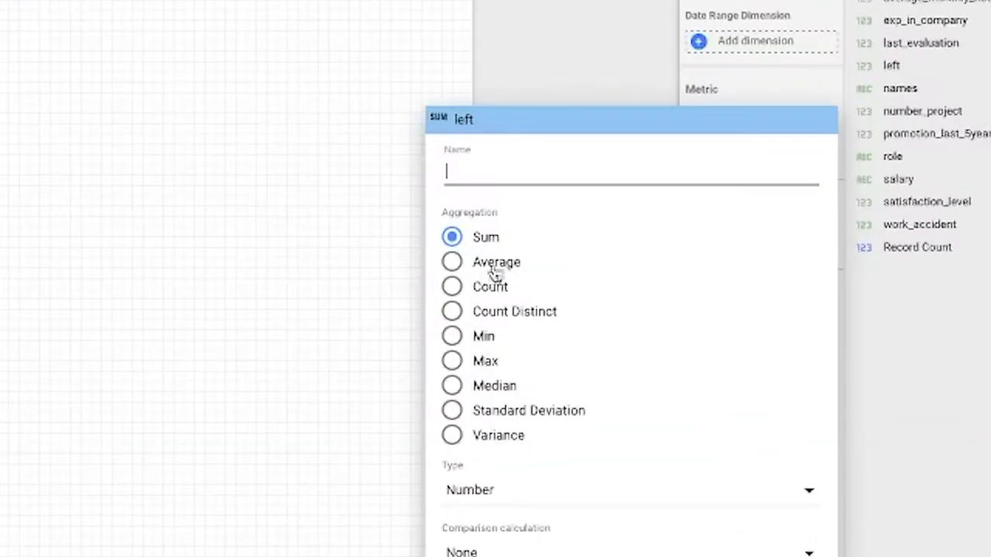
click(733, 318)
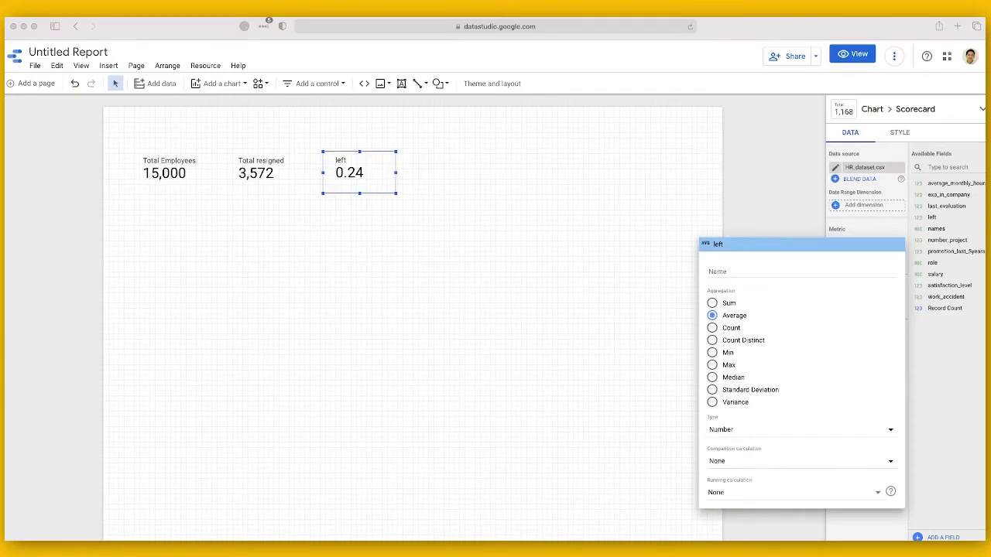
click(369, 168)
click(398, 171)
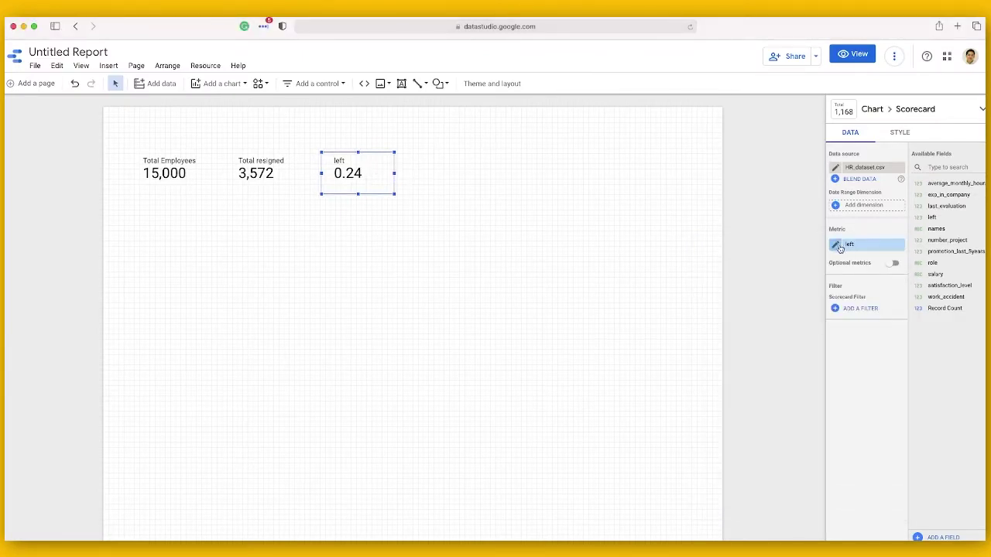
Step: Set the averaged left metric's number type to Percent and adjust its scorecard's position in the row
click(838, 245)
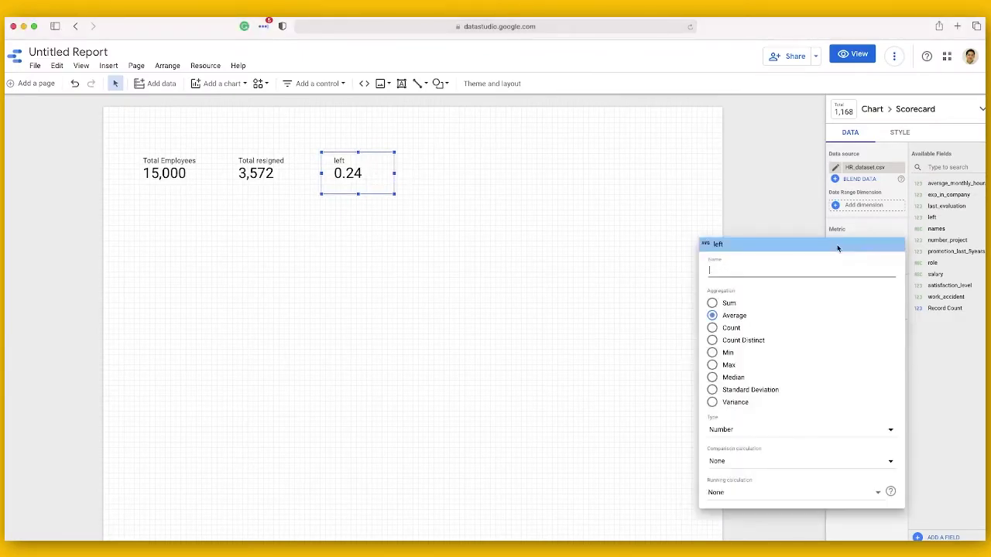
click(735, 432)
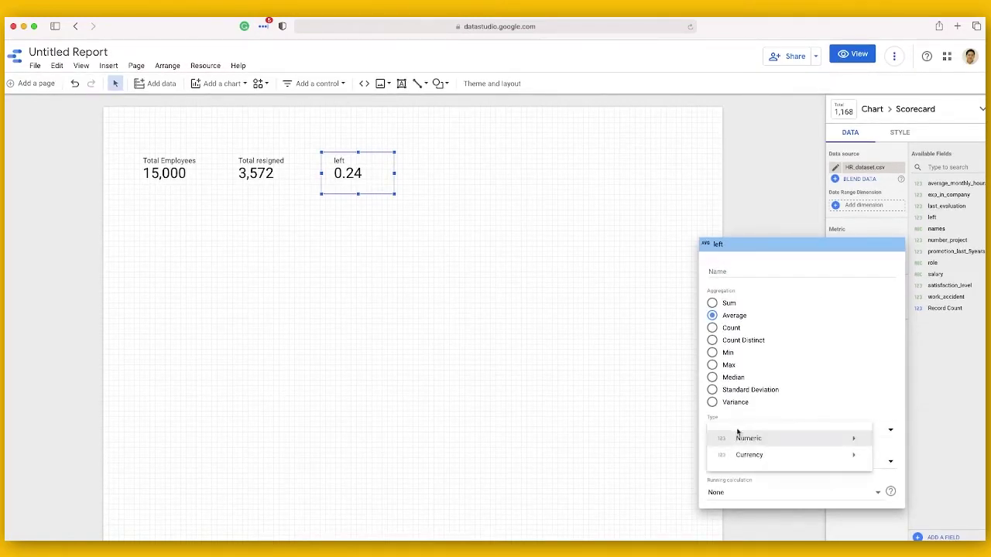
mouse_move(766, 440)
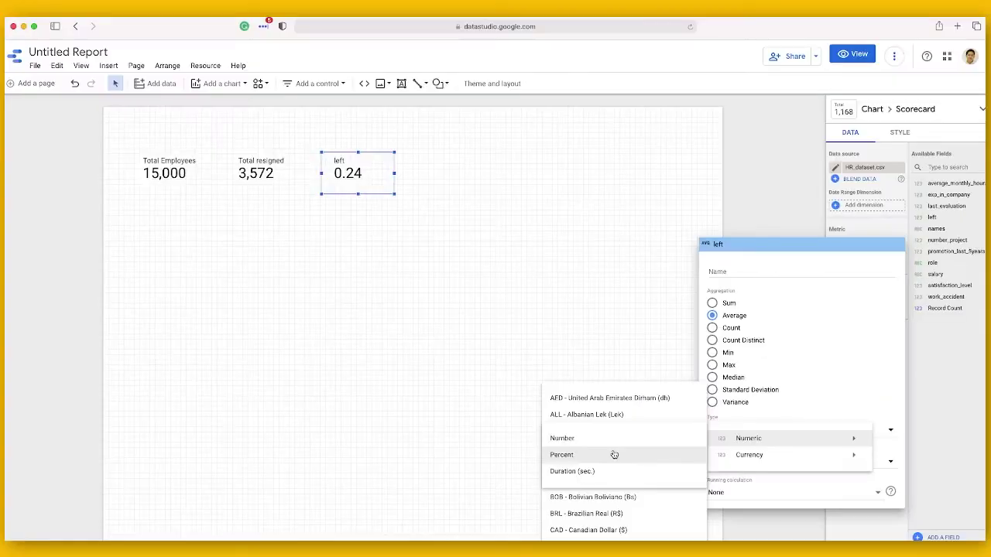
click(109, 415)
click(519, 275)
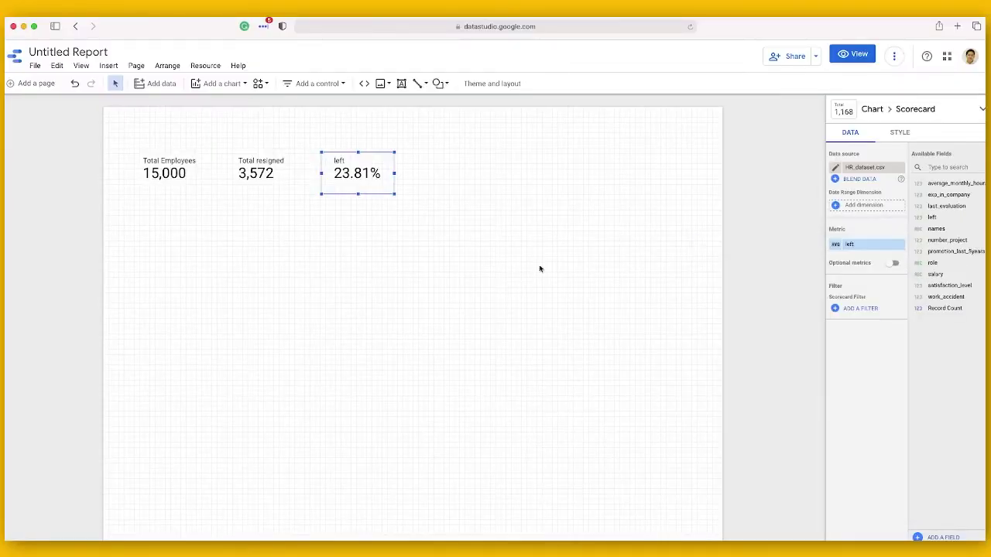
mouse_move(375, 180)
mouse_down()
mouse_move(365, 184)
mouse_move(379, 181)
mouse_up()
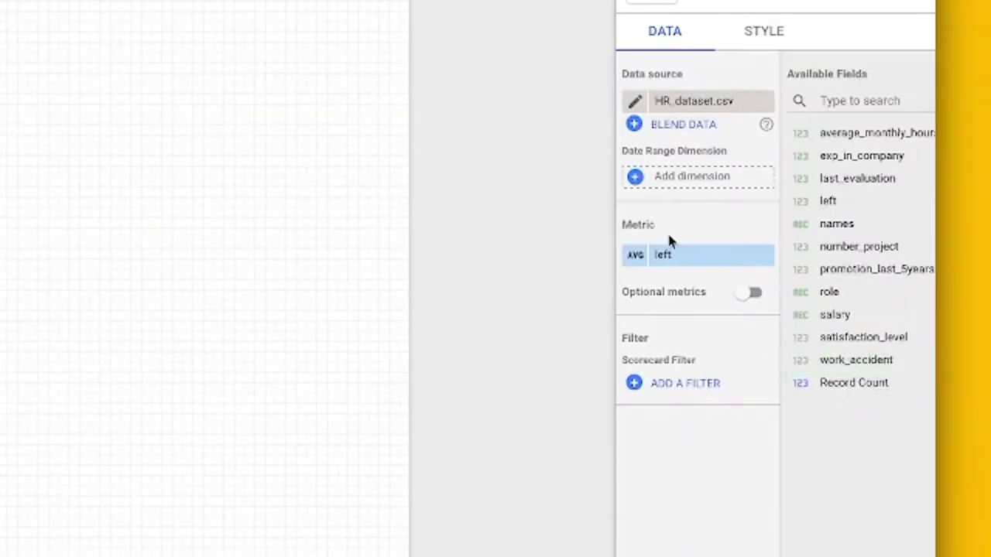
Step: Add a work_accident scorecard at the end of the row, using Average aggregation and the Percent type
drag(849, 359, 0, 79)
click(635, 257)
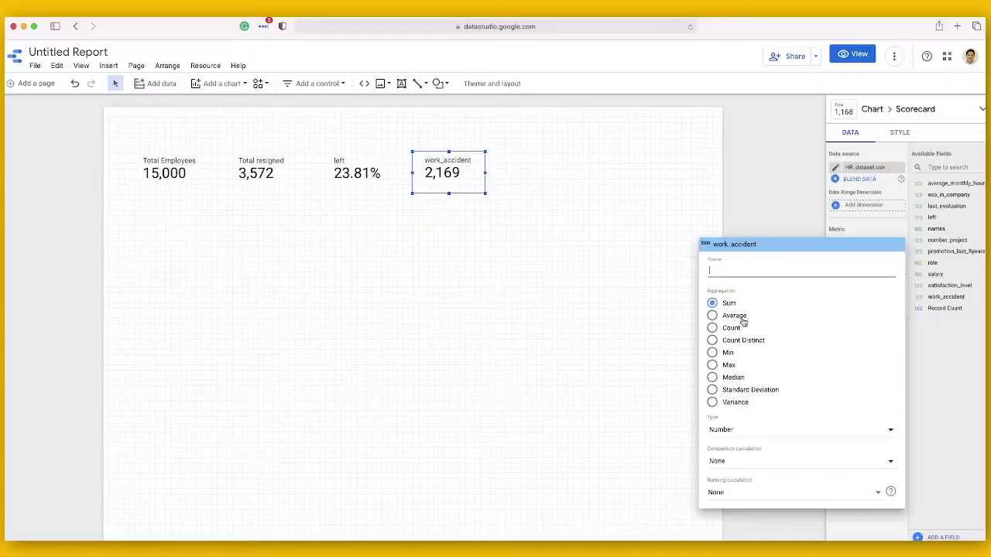
click(741, 318)
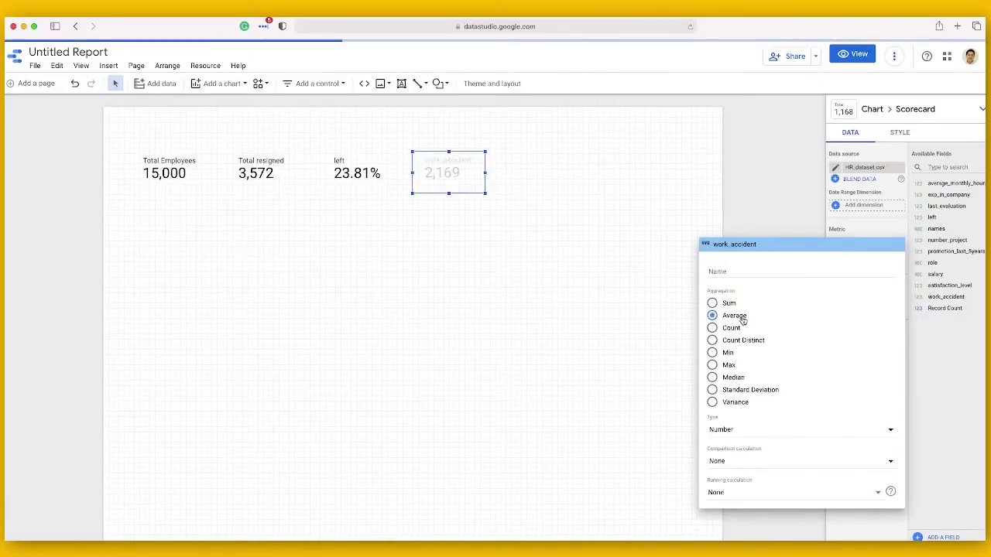
click(770, 432)
mouse_move(847, 442)
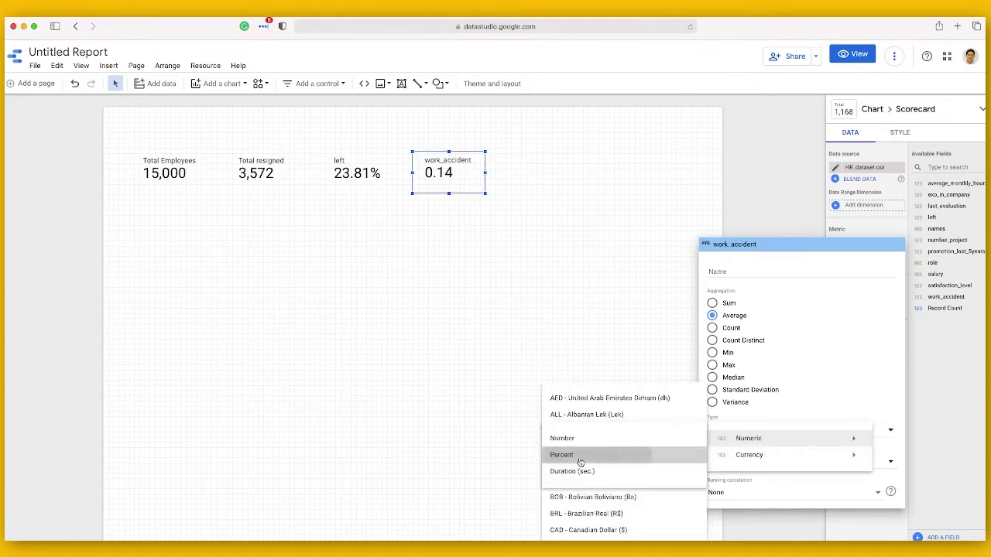
click(577, 452)
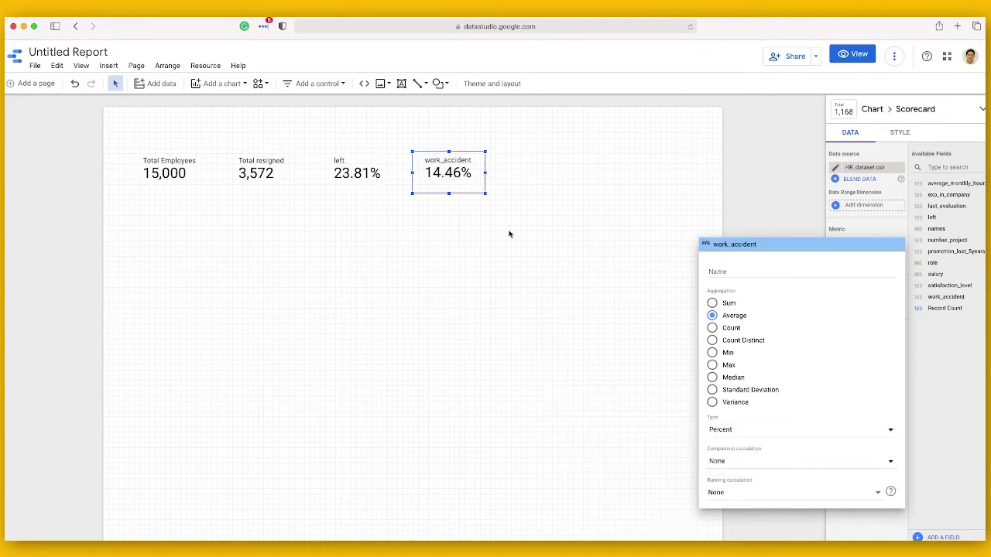
Step: Name the averaged left metric Attrition Rate and the work_accident metric Work accident
click(363, 156)
text(Attrition Rate)
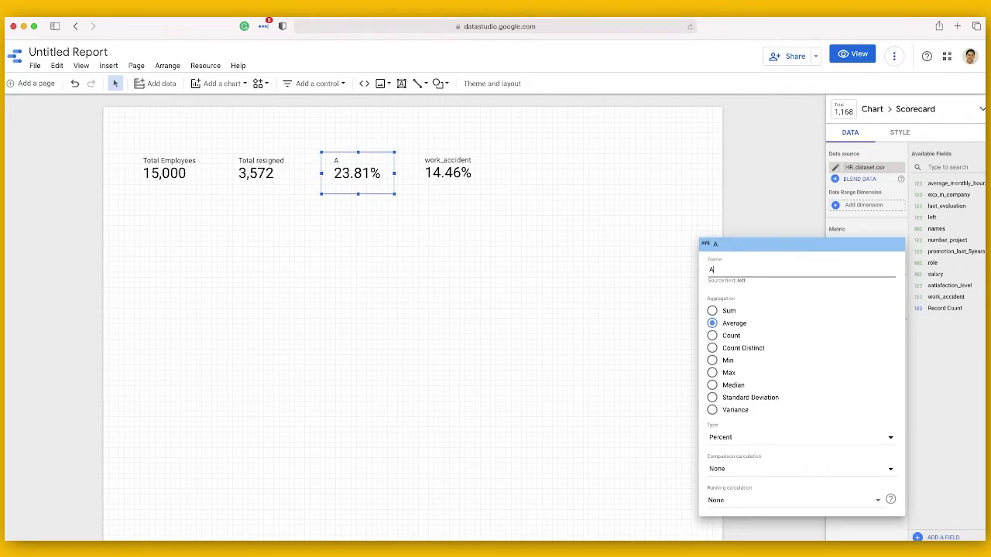
key(Return)
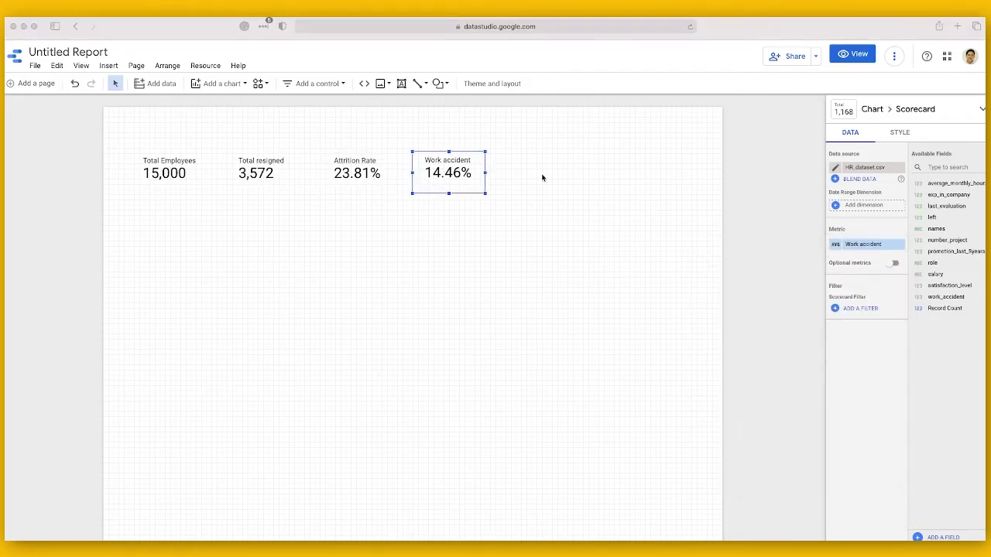
click(575, 179)
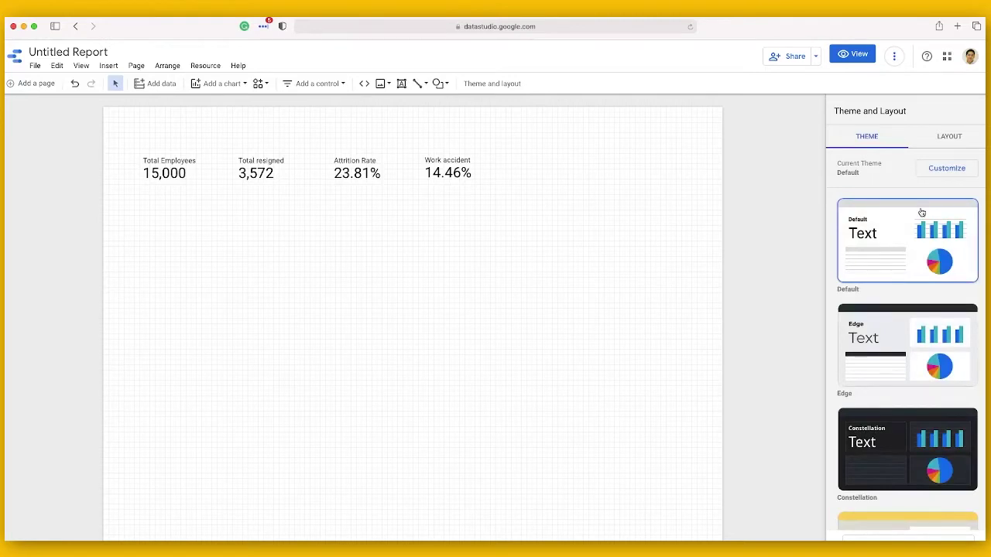
Step: Add a fifth scorecard after Work accident for the average_monthly_hours field, using Average aggregation
click(438, 164)
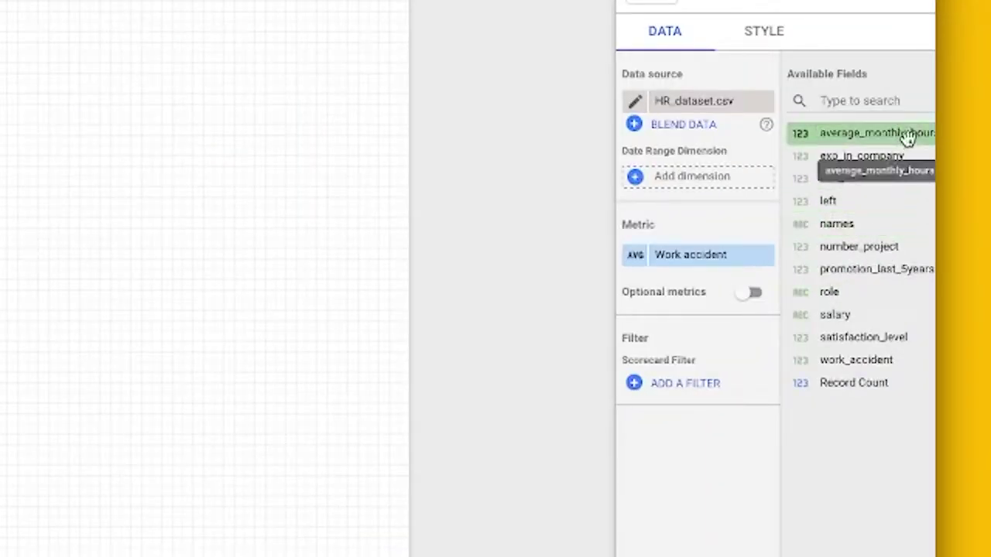
drag(907, 137, 0, 81)
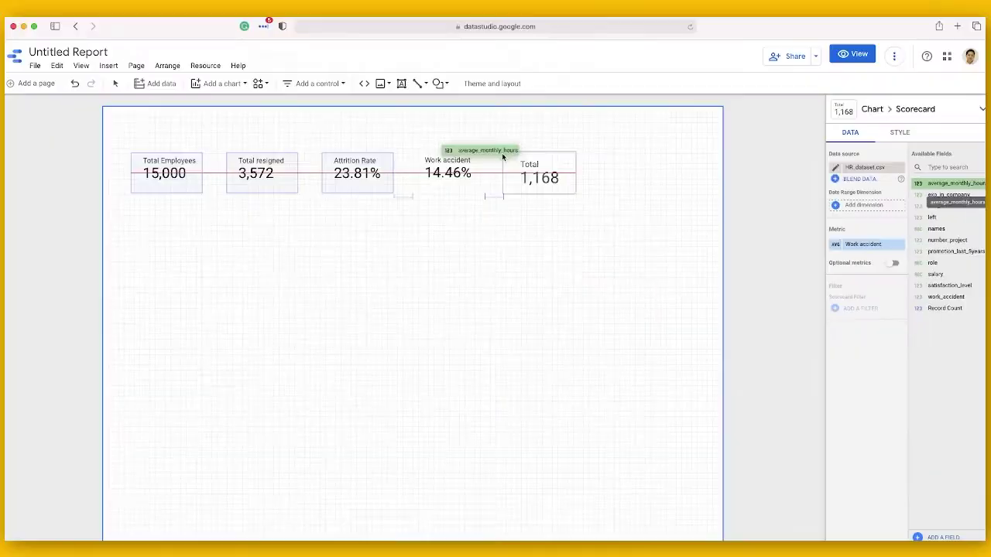
drag(502, 157, 505, 159)
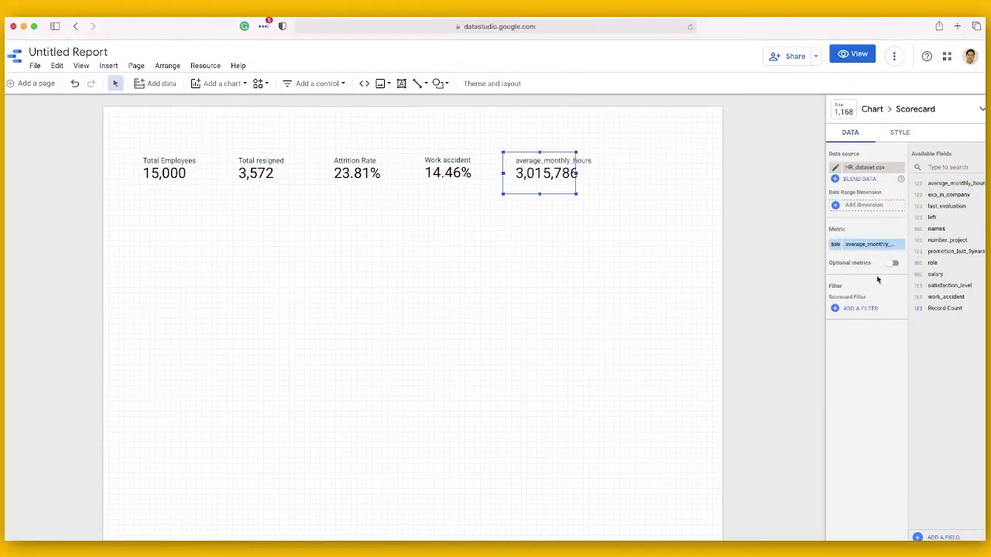
click(834, 245)
click(734, 317)
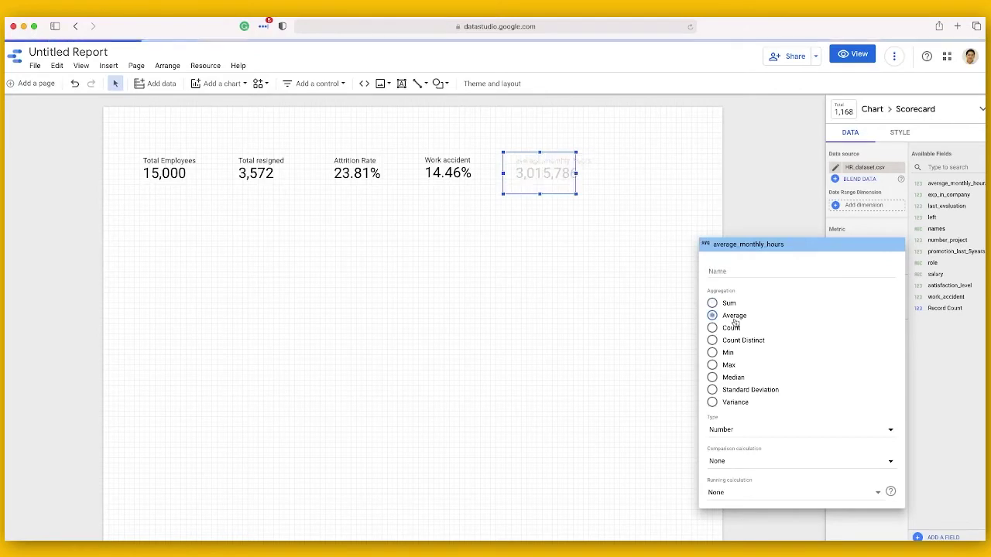
click(613, 318)
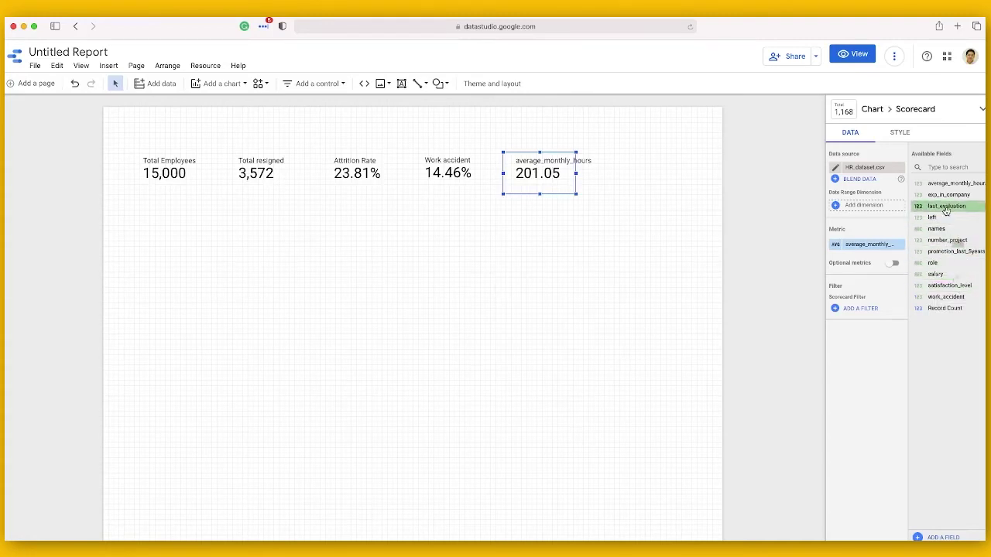
Step: Add a sixth scorecard at the end of the row for the exp_in_company field, using Average aggregation
drag(949, 194, 628, 154)
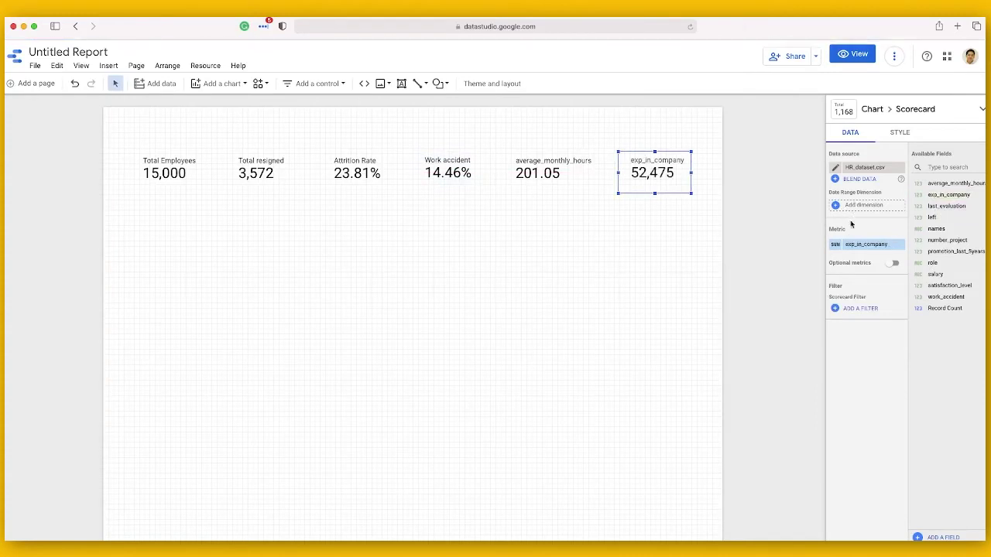
click(835, 246)
click(733, 316)
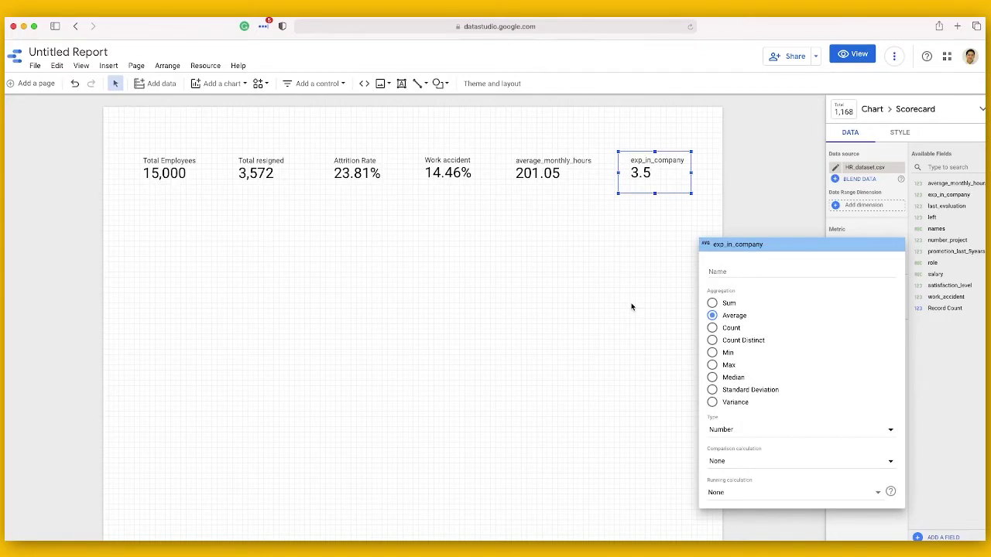
click(631, 307)
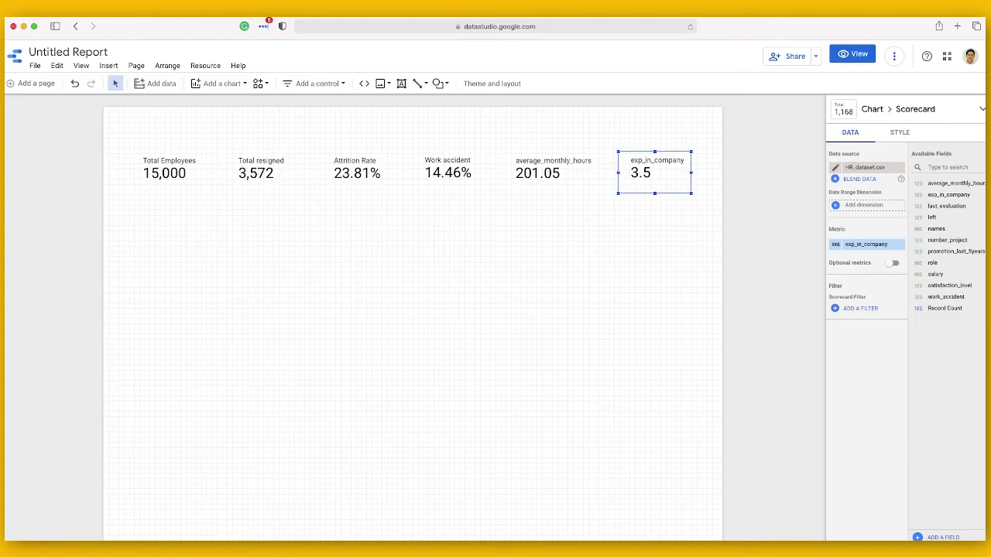
Step: Insert a pie chart below the Total Employees and Total resigned scorecards
click(222, 85)
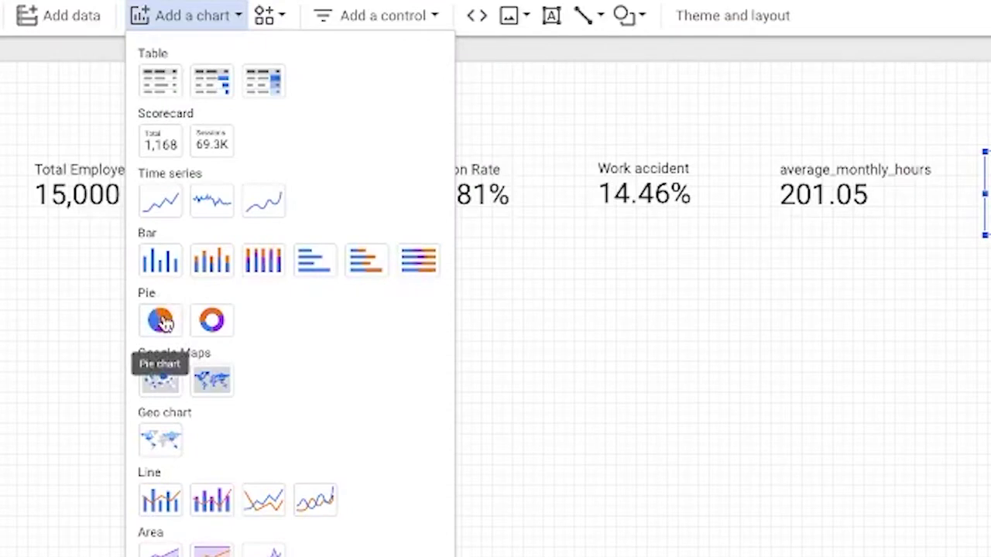
click(161, 321)
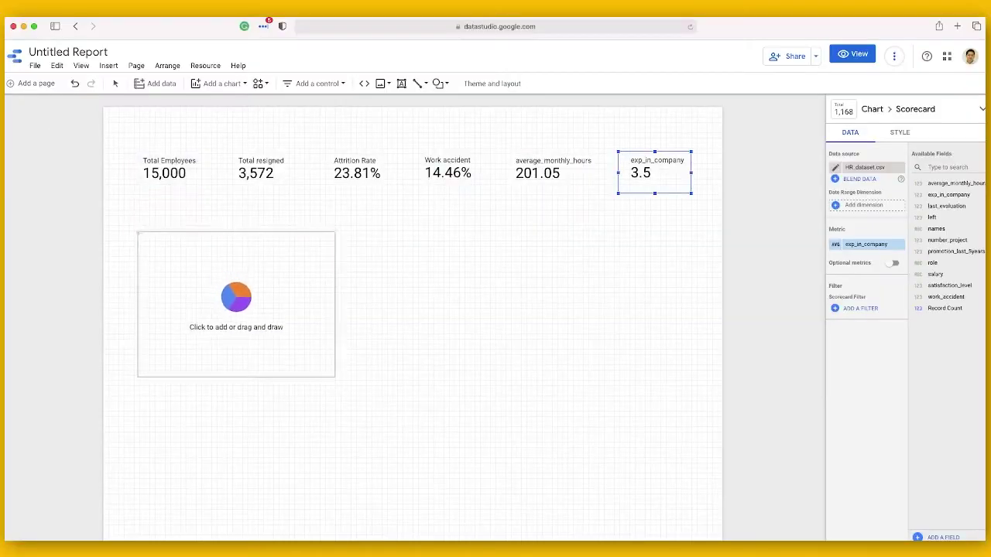
click(132, 218)
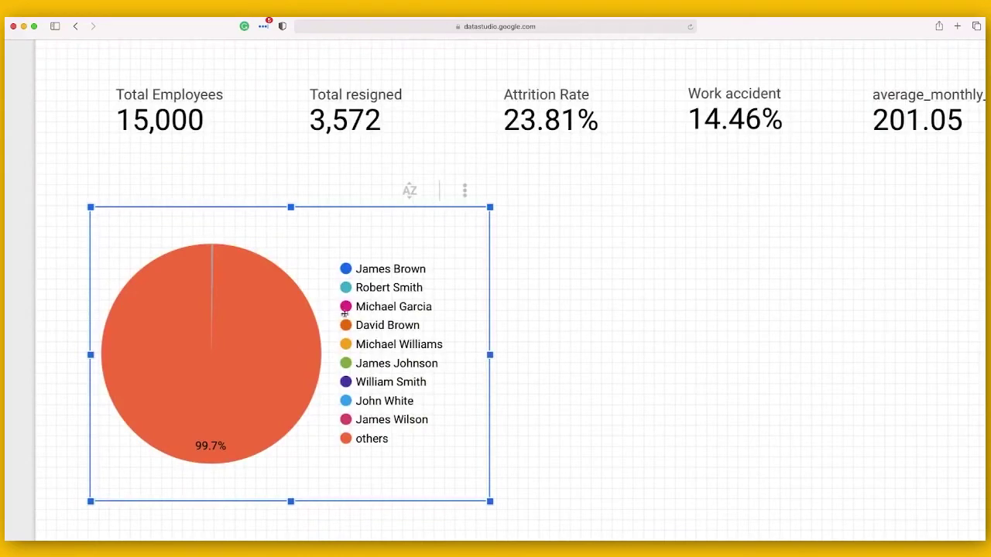
Step: Change the pie chart's dimension from names to role
scroll(266, 304, down, 6)
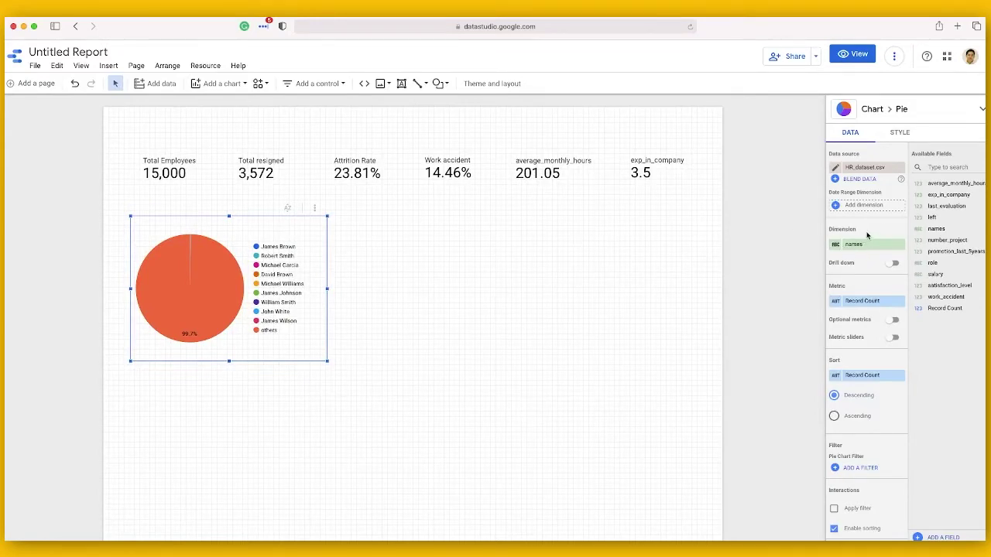
scroll(867, 236, up, 6)
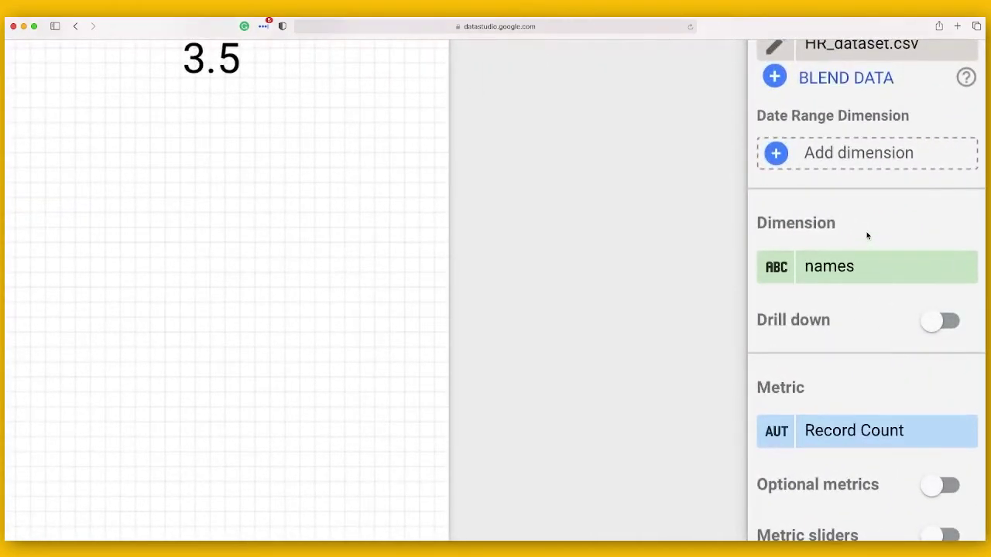
scroll(865, 245, down, 6)
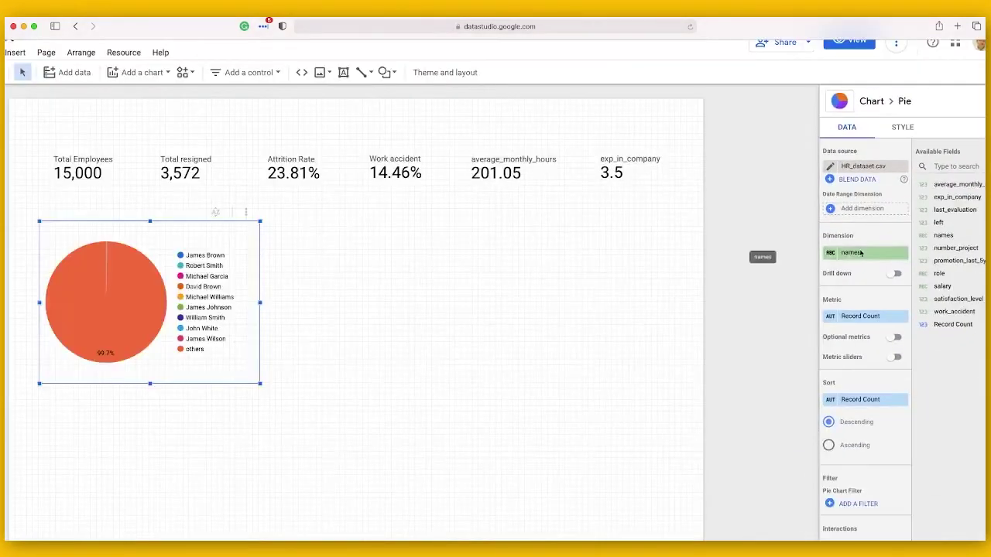
click(860, 252)
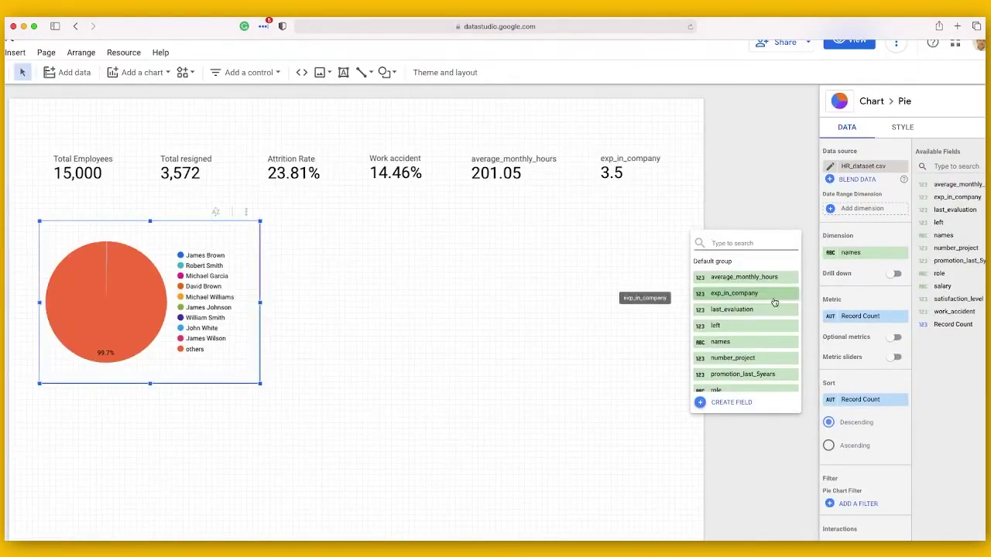
scroll(774, 302, down, 3)
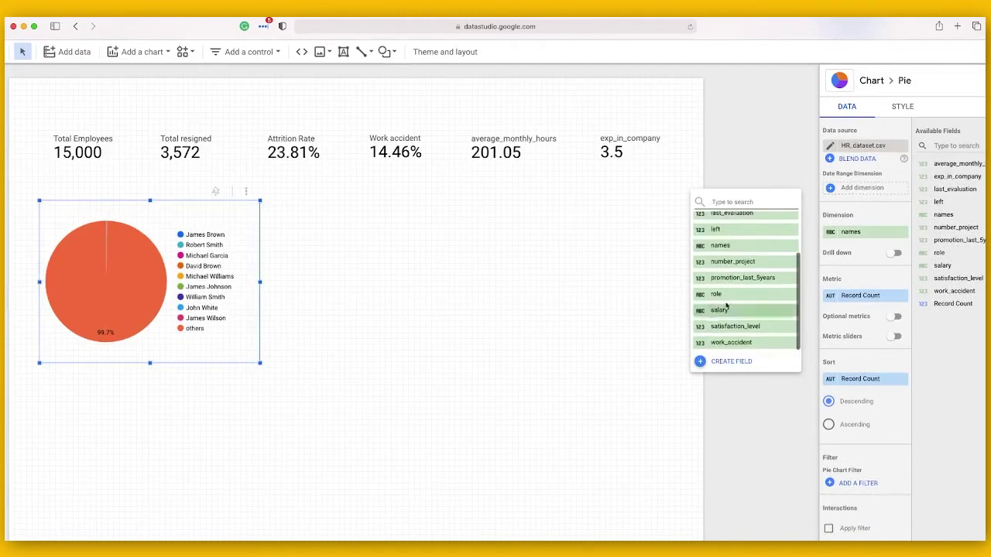
click(740, 294)
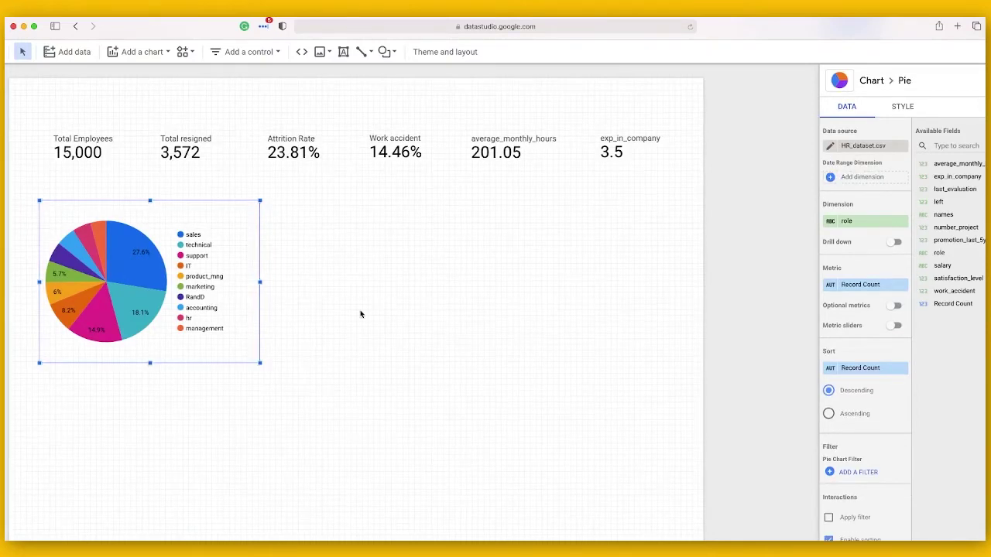
scroll(360, 314, up, 1)
scroll(128, 272, up, 2)
scroll(128, 271, up, 2)
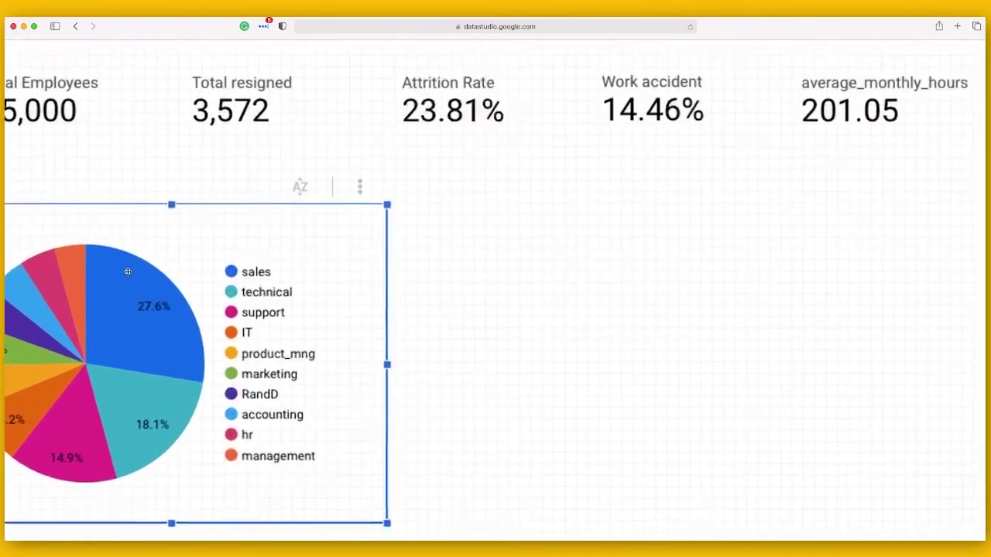
scroll(129, 270, left, 5)
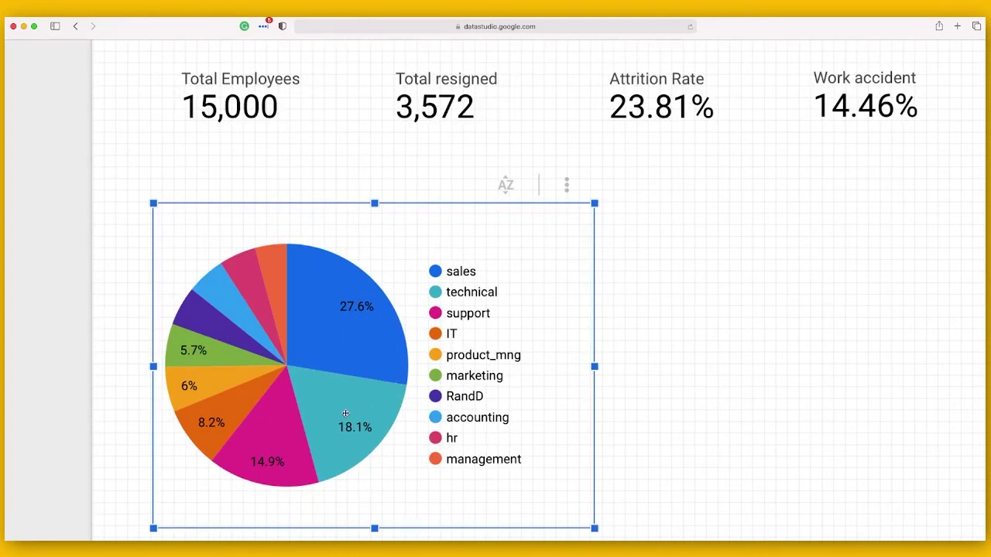
Step: Apply the Insight theme to the report
click(432, 336)
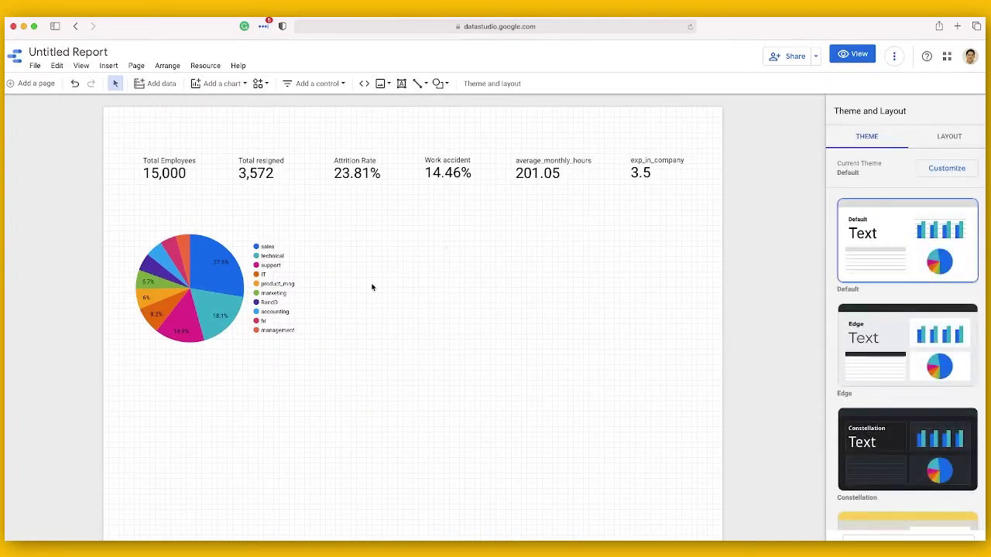
click(949, 137)
click(868, 139)
scroll(888, 324, down, 2)
scroll(888, 324, down, 3)
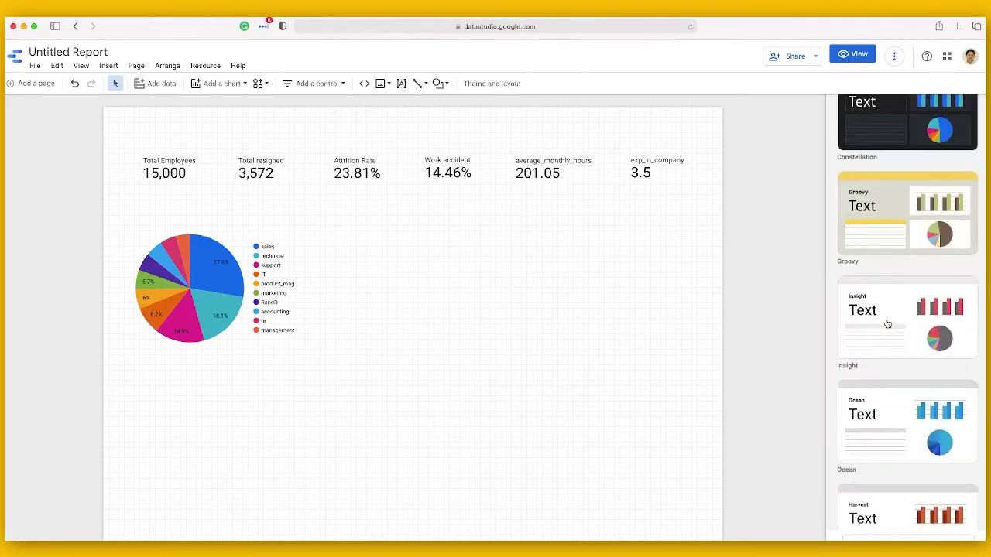
click(897, 318)
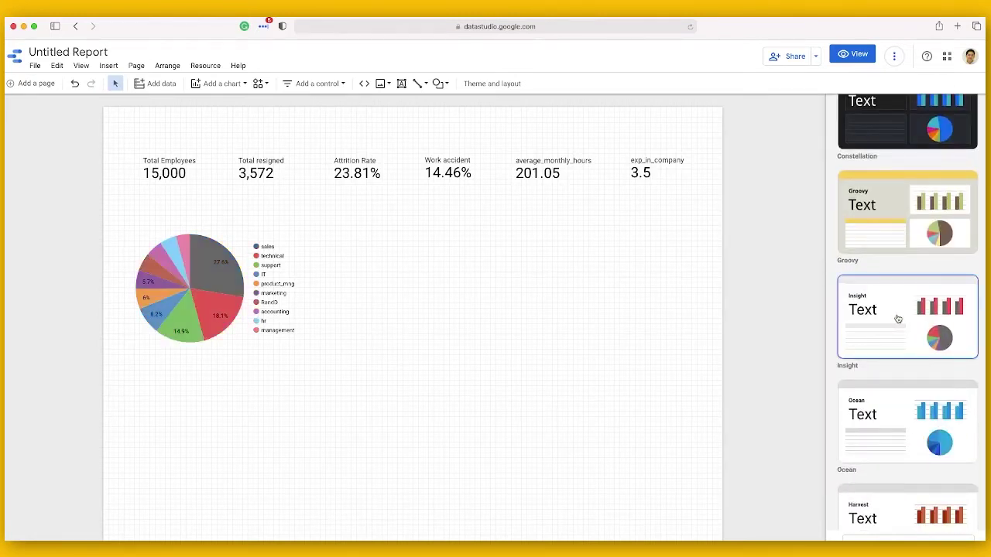
Step: Try the Ocean and Harvest themes on the report, and return to the Insight theme
click(898, 385)
scroll(894, 413, down, 2)
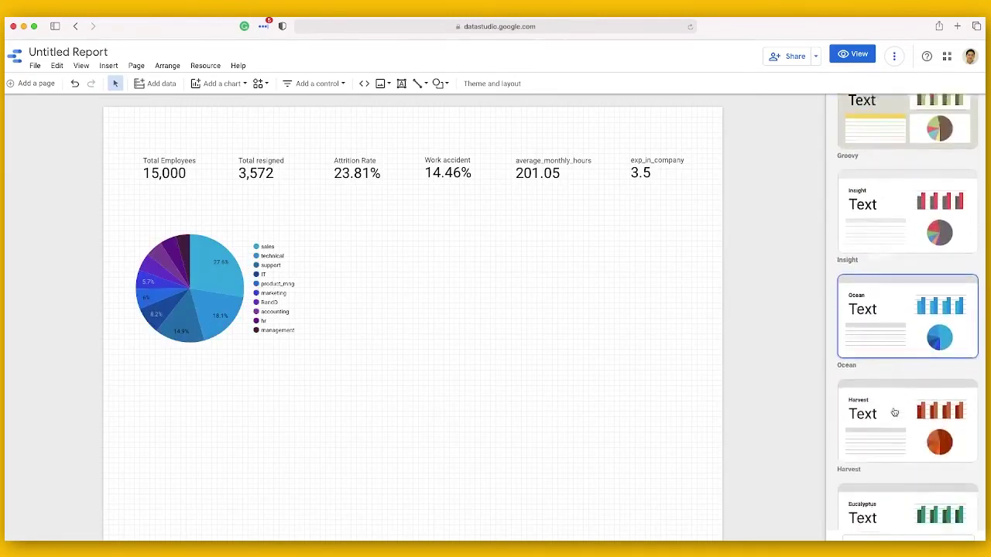
click(900, 357)
scroll(902, 360, down, 2)
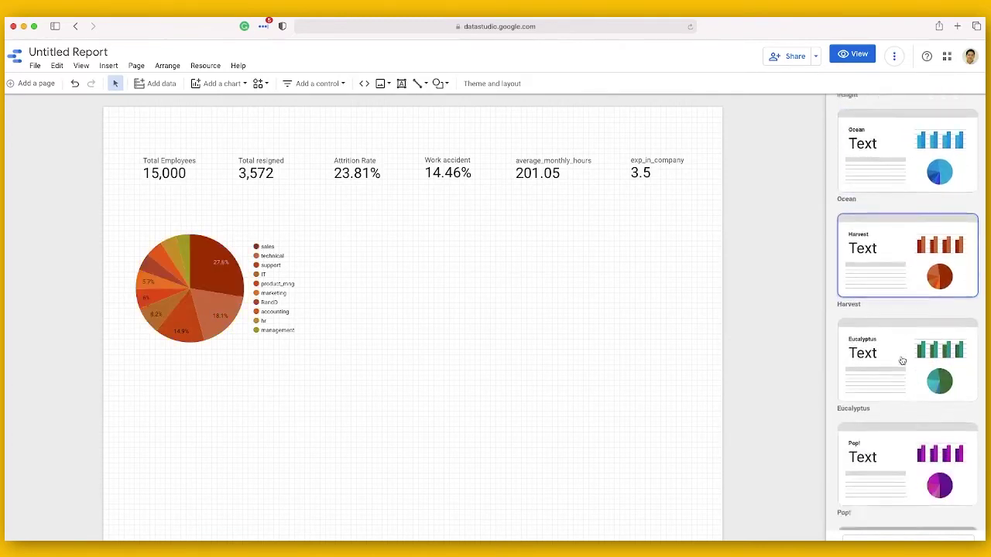
scroll(902, 360, down, 2)
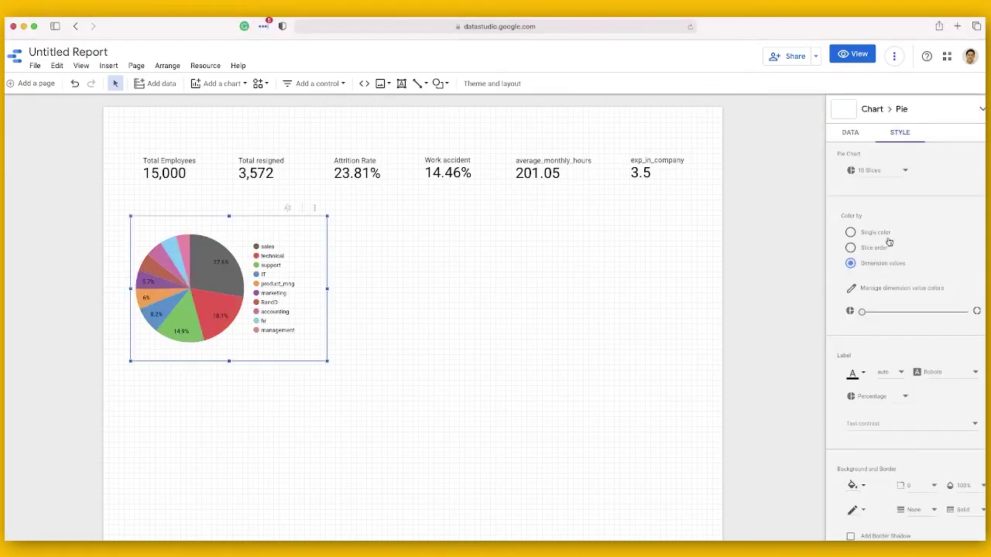
scroll(894, 298, down, 2)
scroll(894, 298, down, 2)
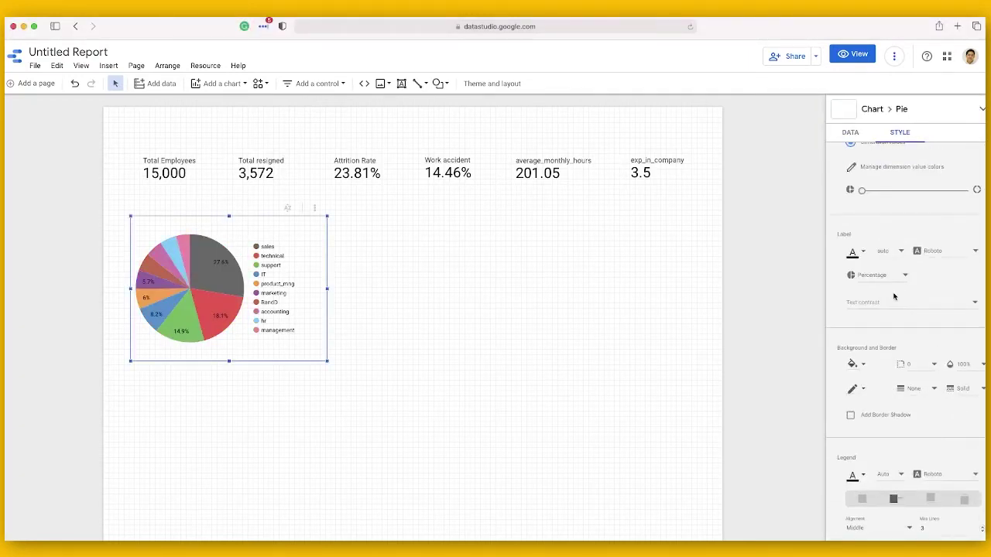
click(662, 334)
Step: Enlarge the role pie chart from its lower corner so it extends to below the Attrition Rate scorecard
click(232, 273)
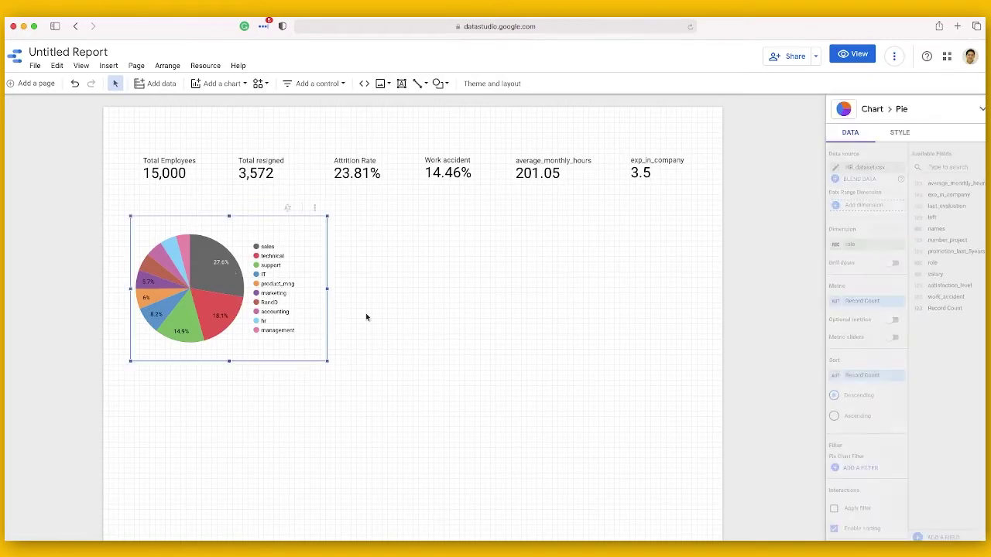
drag(327, 362, 373, 409)
click(398, 397)
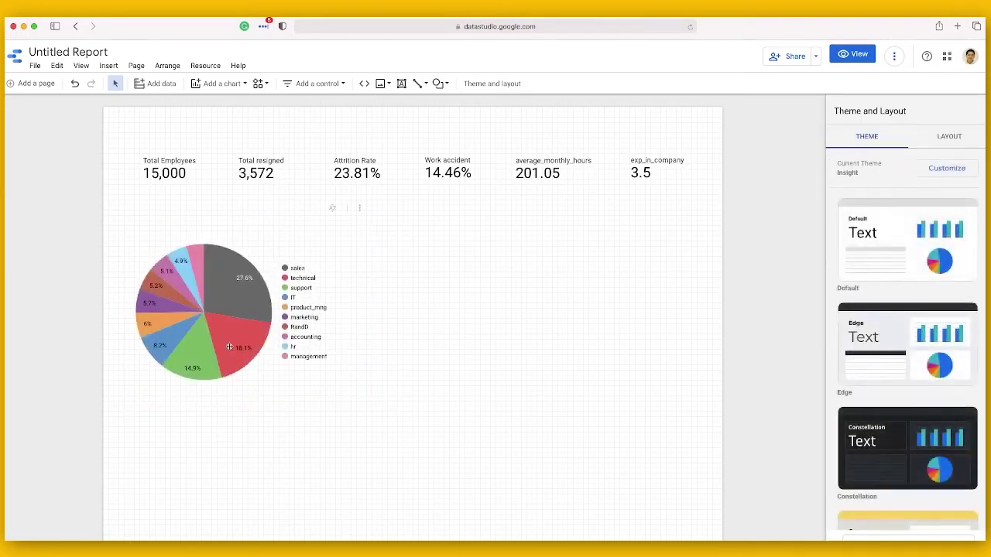
click(325, 225)
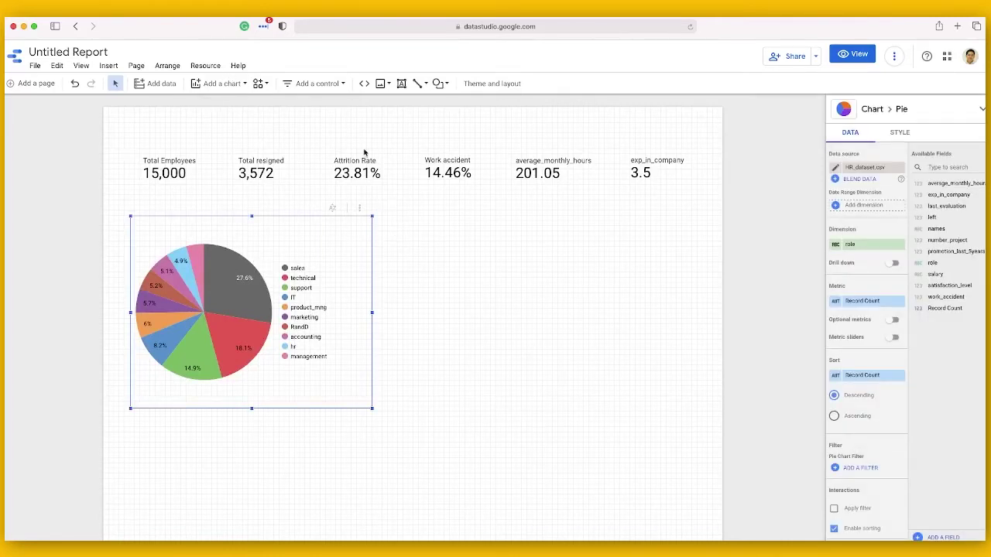
Step: Insert a horizontal bar chart beside the pie chart, widen it slightly and position it clear of the pie chart
click(230, 84)
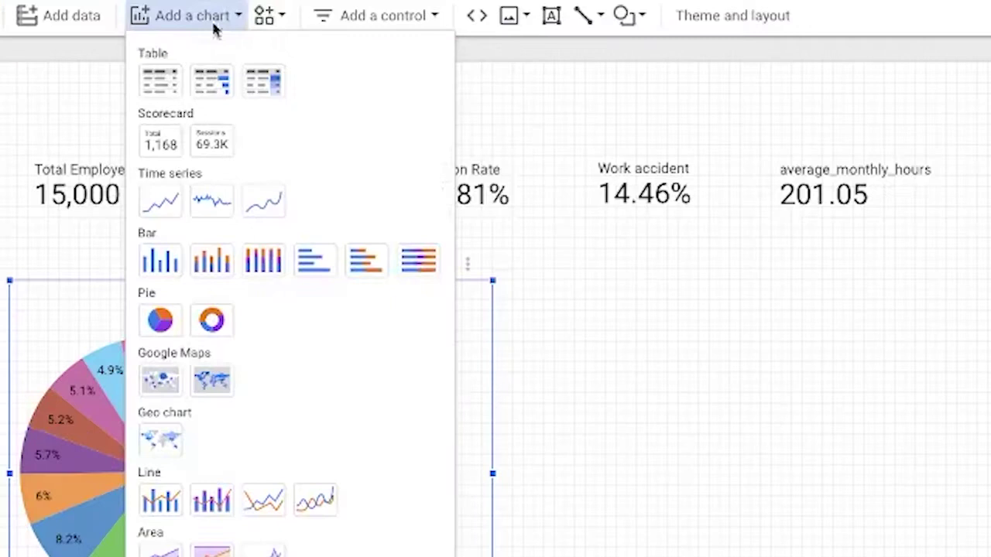
click(315, 261)
click(531, 282)
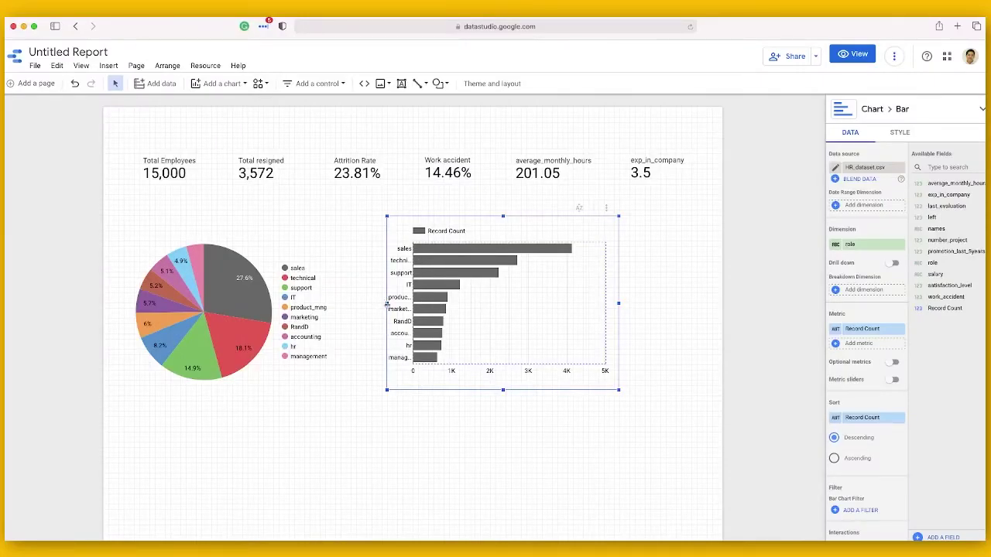
drag(387, 305, 368, 304)
drag(476, 308, 502, 309)
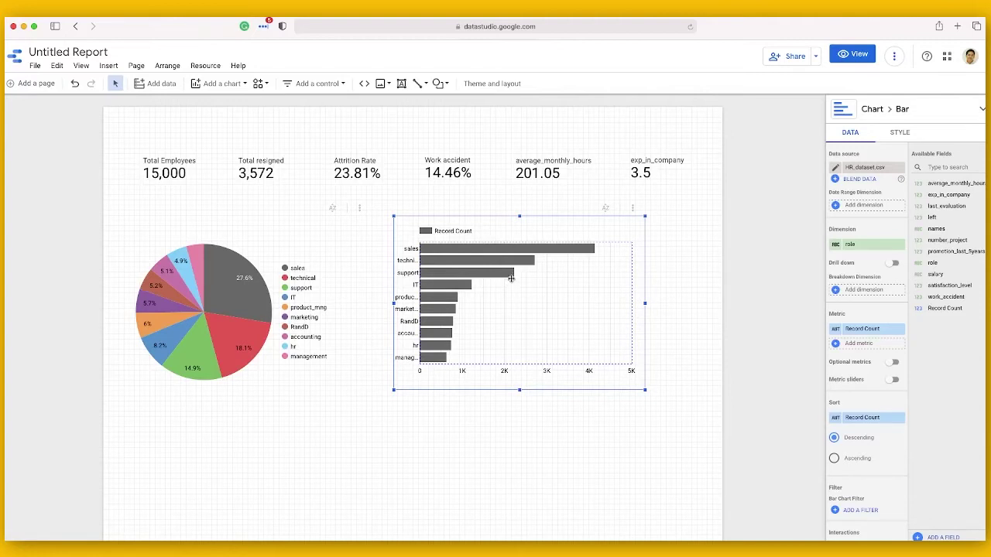
Step: Shrink the horizontal bar chart and move it level with the role pie chart
drag(525, 310, 496, 320)
drag(615, 228, 559, 262)
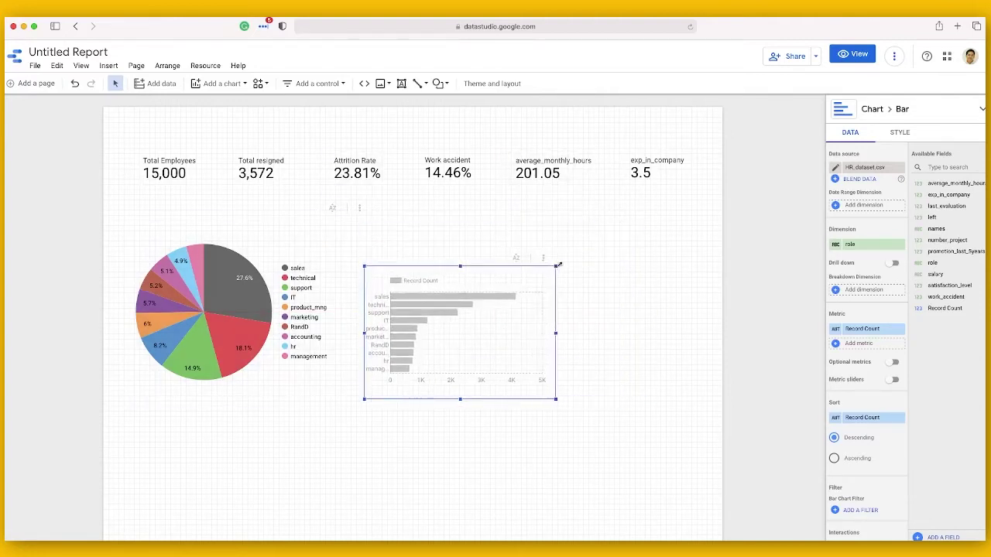
drag(483, 285, 478, 264)
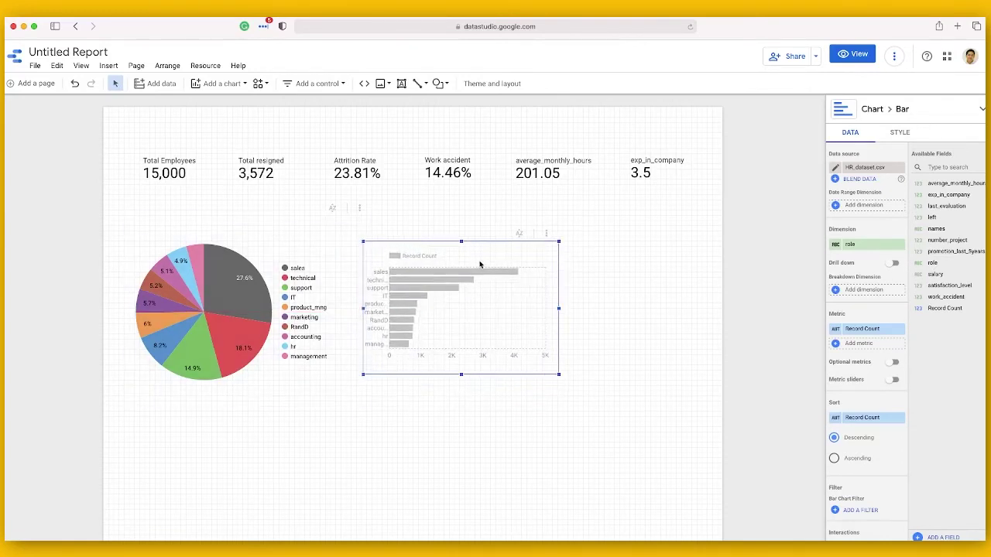
Step: Shrink the role pie chart and move the horizontal bar chart close beside it, aligning their lower edges
click(324, 323)
drag(371, 408, 326, 370)
click(414, 303)
drag(414, 303, 383, 296)
drag(430, 234, 428, 220)
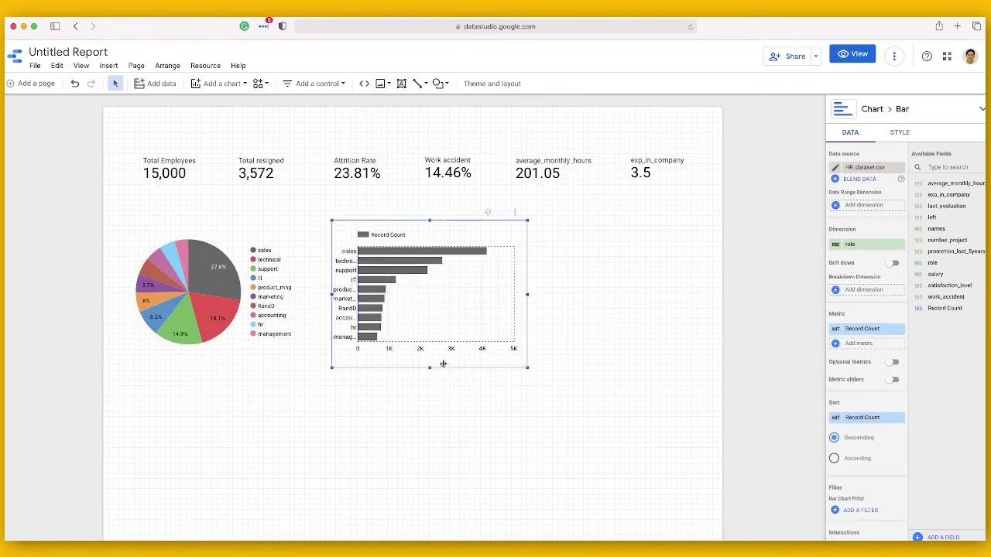
drag(430, 367, 429, 369)
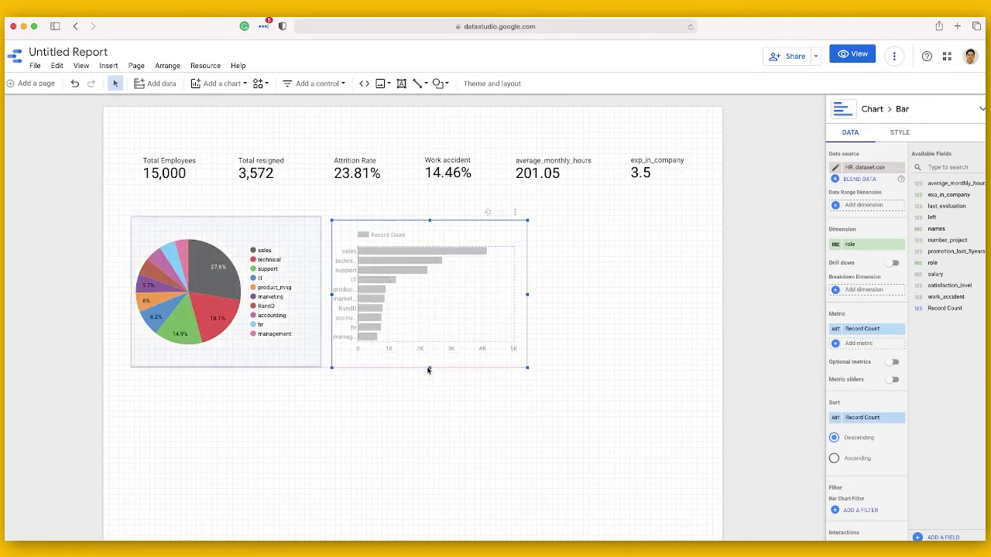
click(554, 303)
click(410, 308)
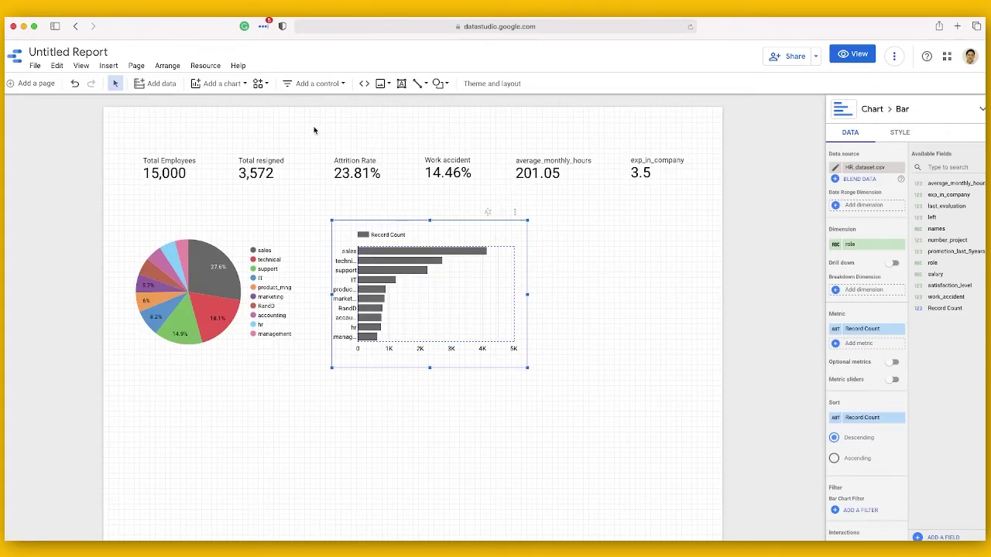
Step: Insert a stacked column chart beside the horizontal bar chart and reduce its height slightly
click(231, 84)
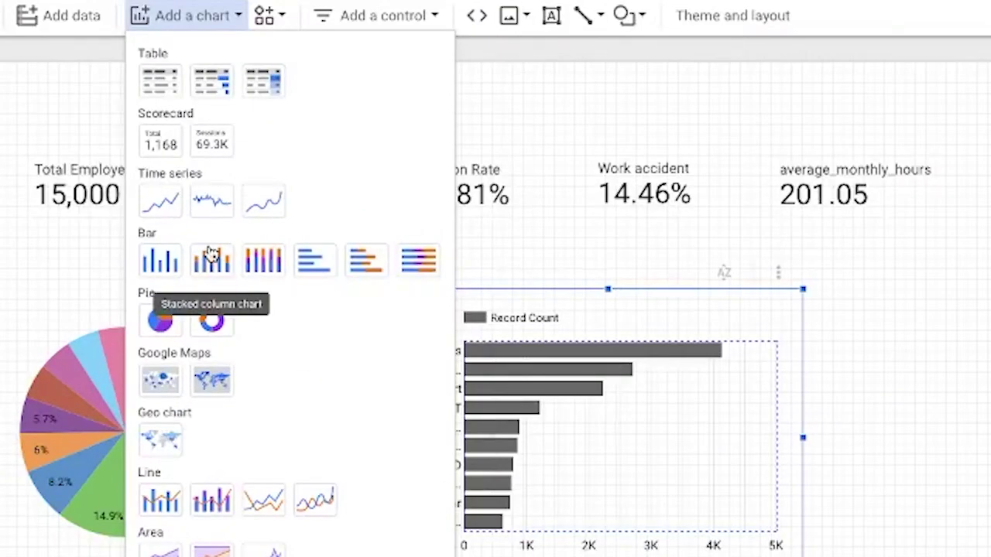
click(211, 259)
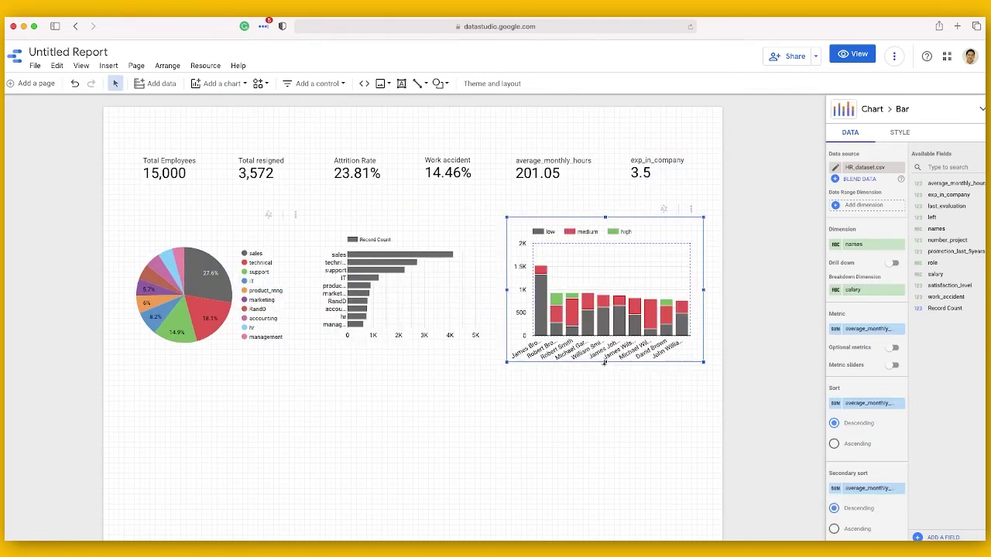
drag(604, 362, 604, 354)
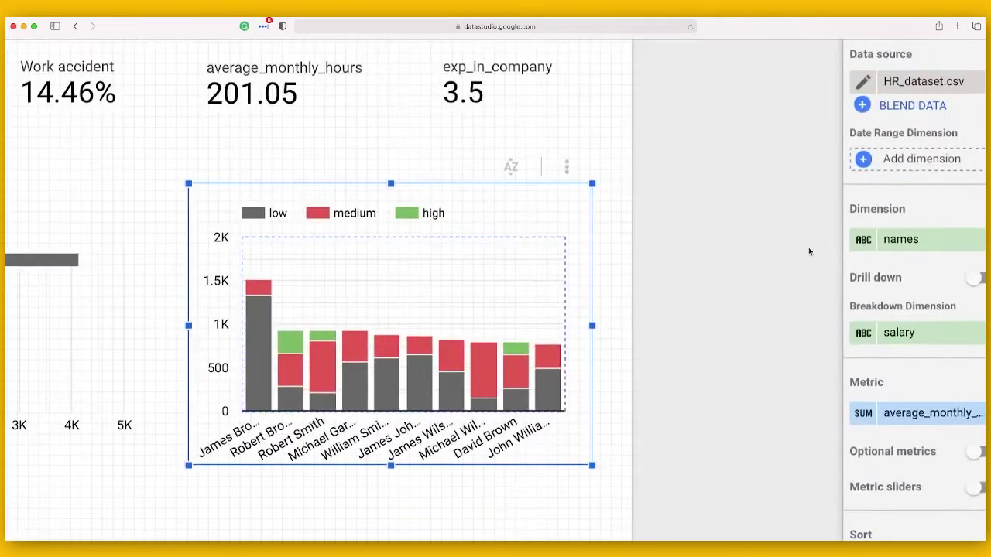
Step: Set the stacked column chart's dimension to role and its breakdown dimension to left
click(855, 244)
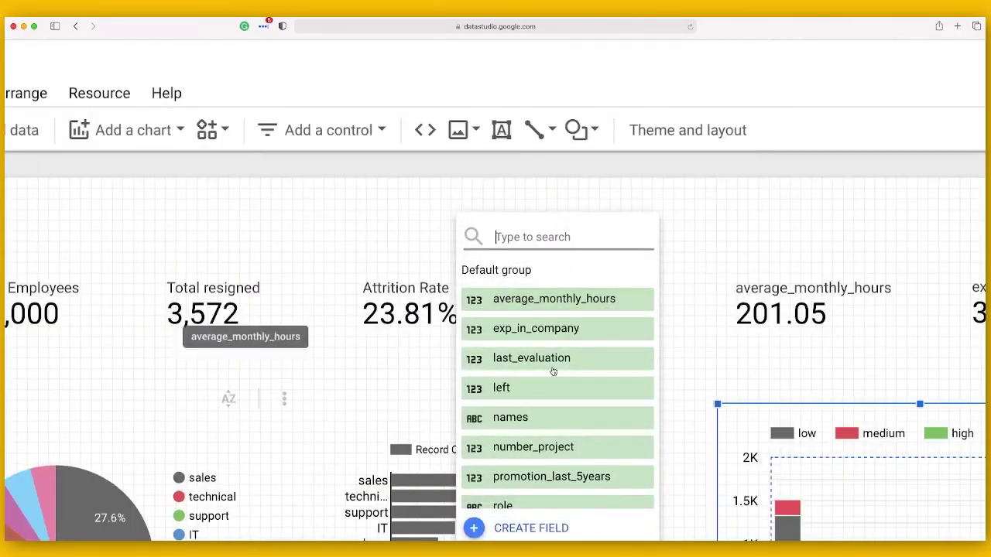
scroll(550, 380, down, 3)
click(541, 400)
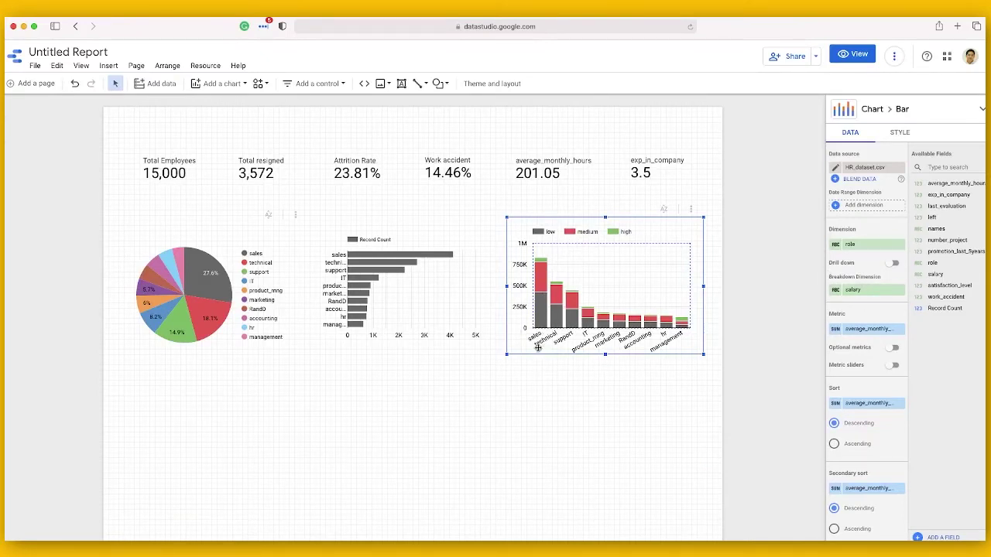
click(867, 291)
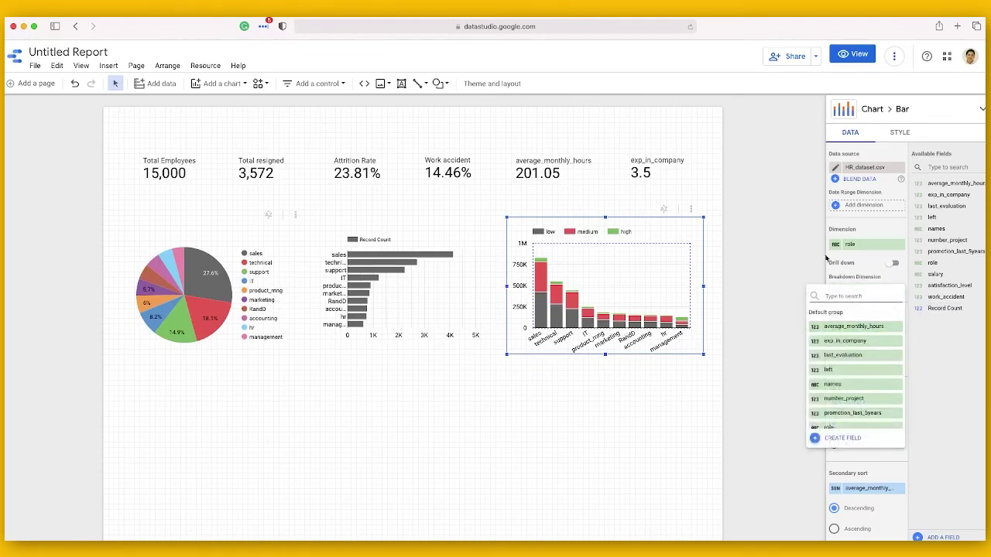
click(839, 372)
click(811, 313)
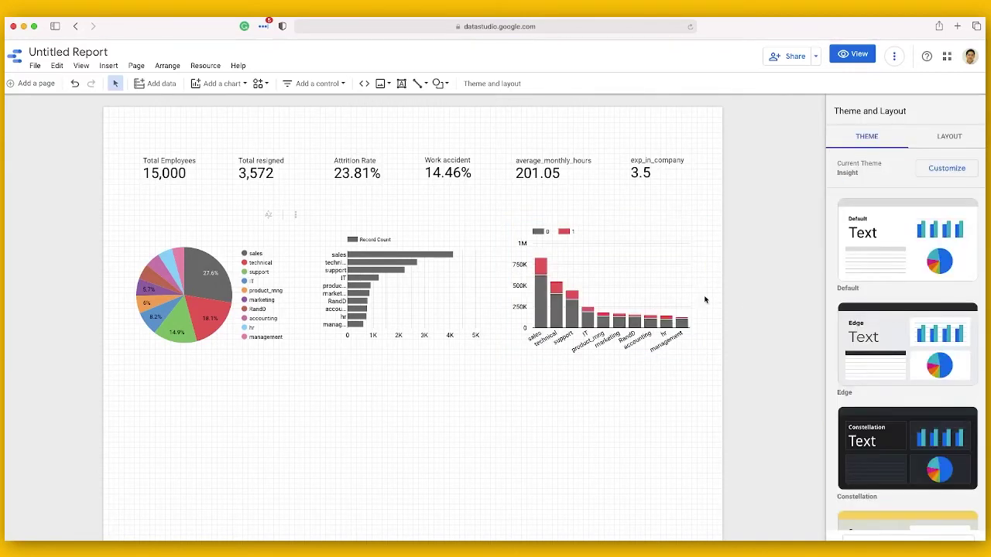
Step: Change the stacked column chart's metric to Record Count and name it No. of employees
click(540, 300)
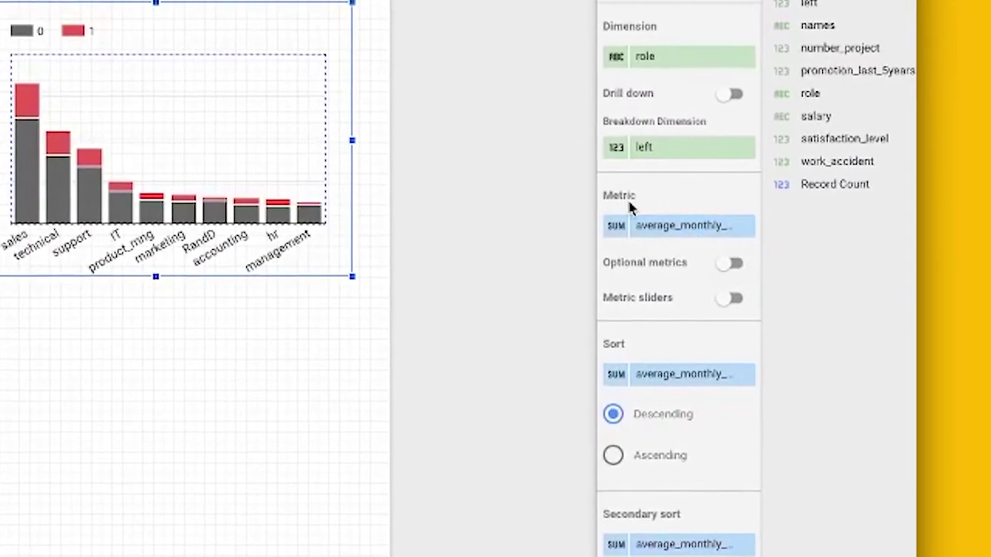
click(629, 224)
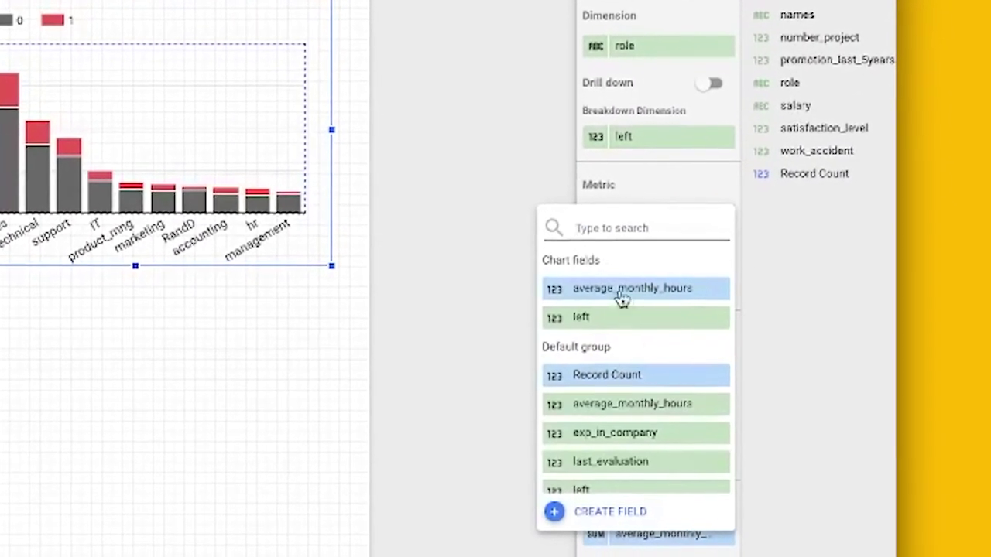
scroll(617, 326, down, 3)
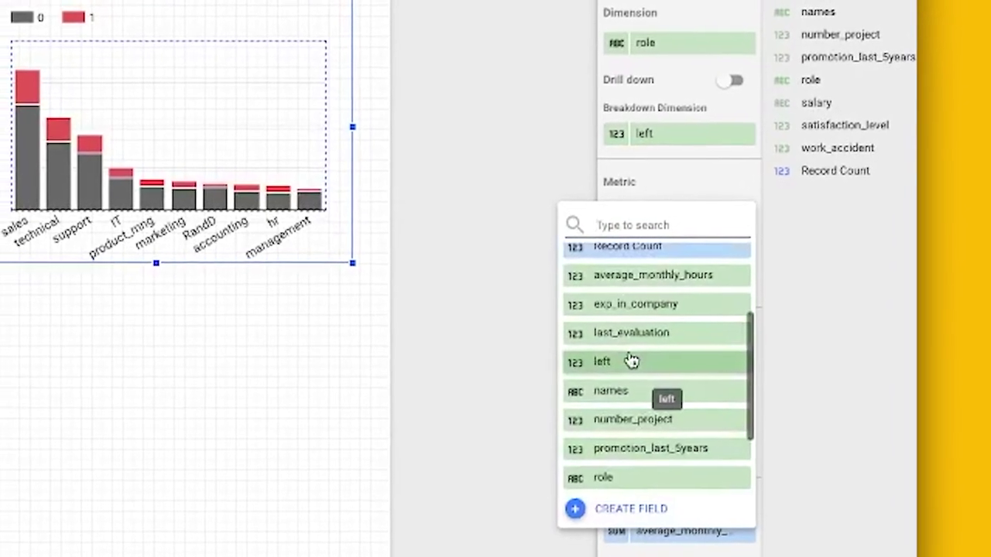
scroll(618, 356, up, 1)
click(612, 262)
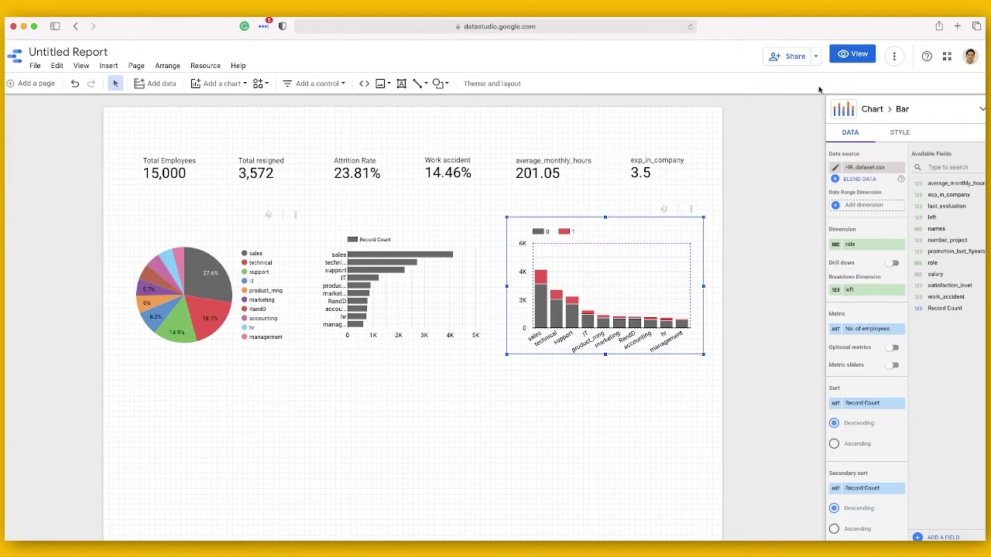
Step: Preview the report in view mode to examine the stacked column chart by role, and return to editing
click(860, 55)
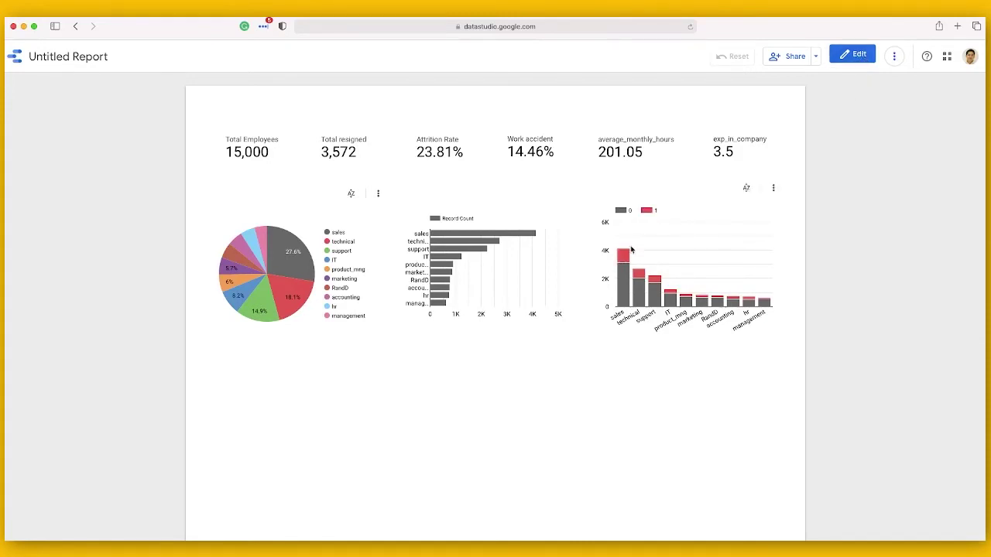
mouse_move(673, 301)
click(851, 54)
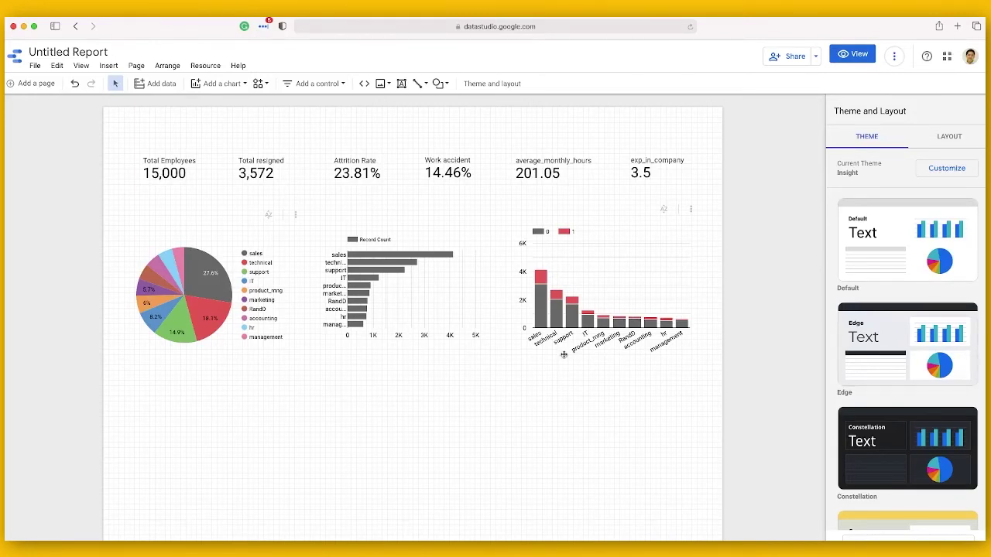
Step: Insert a second stacked column chart below the role pie chart
scroll(564, 354, down, 1)
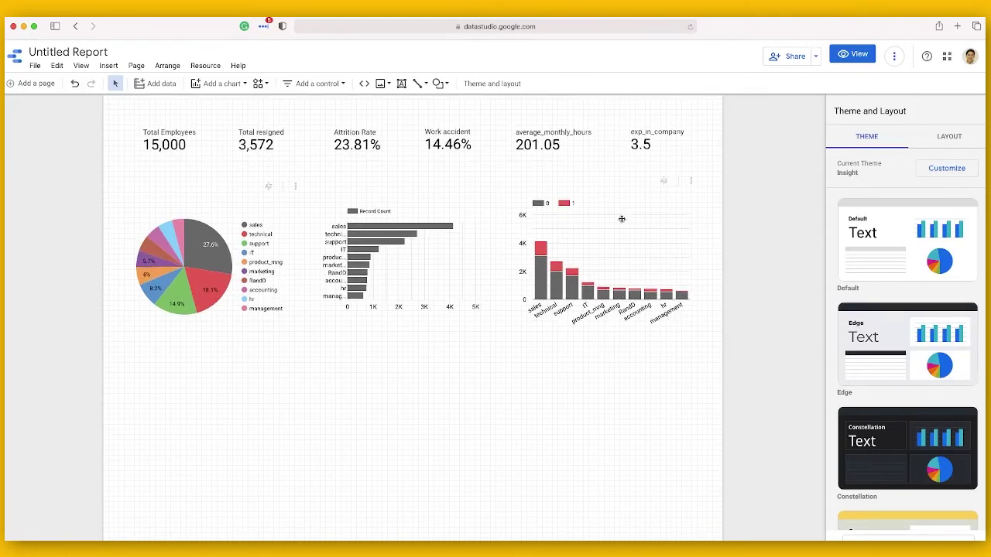
click(549, 302)
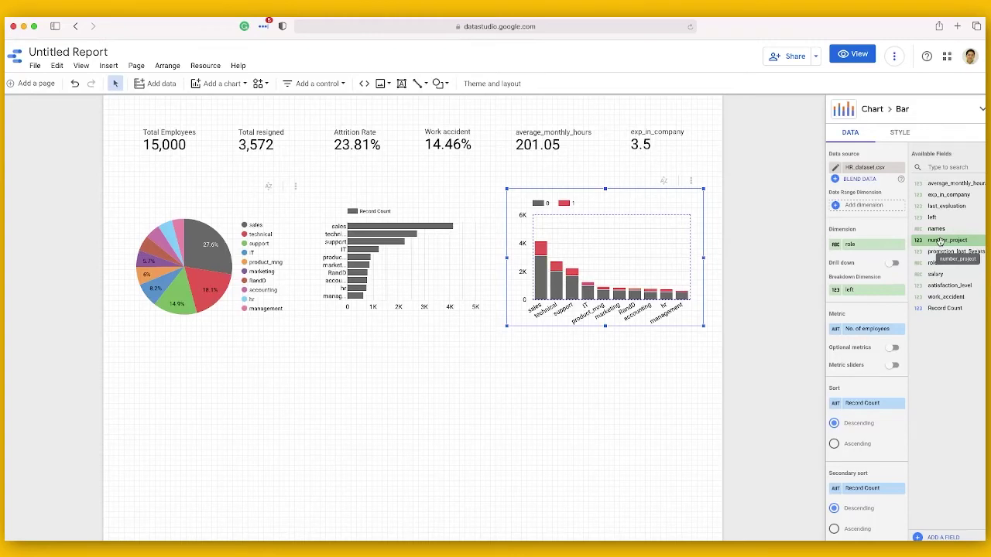
key(Escape)
click(222, 83)
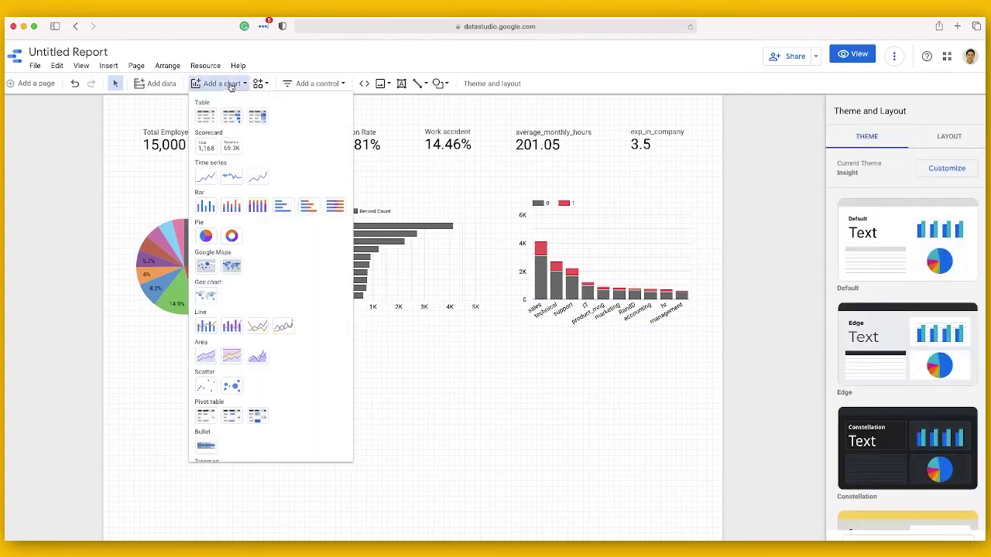
click(233, 206)
click(218, 422)
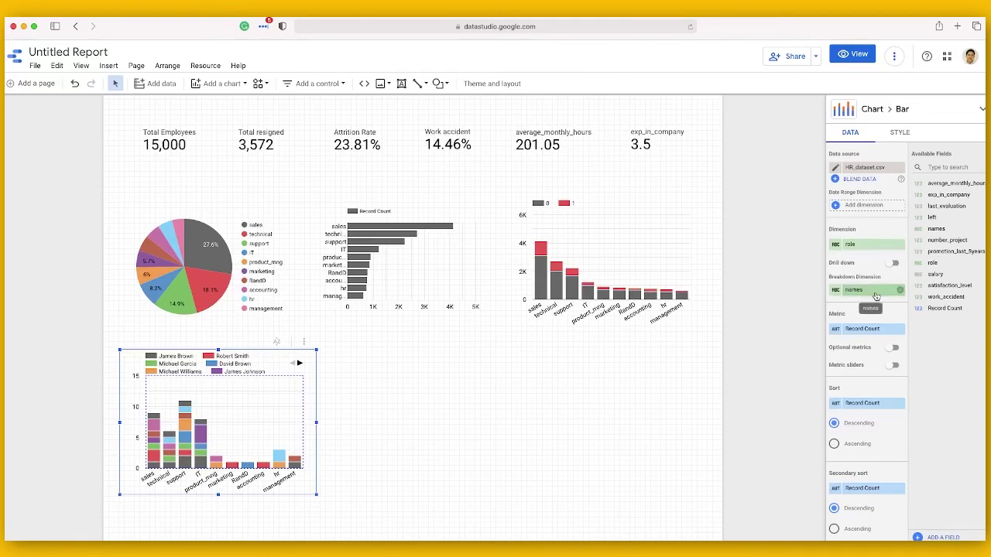
Step: Set the new stacked column chart's breakdown dimension to left and its dimension to number_project
click(875, 296)
click(834, 374)
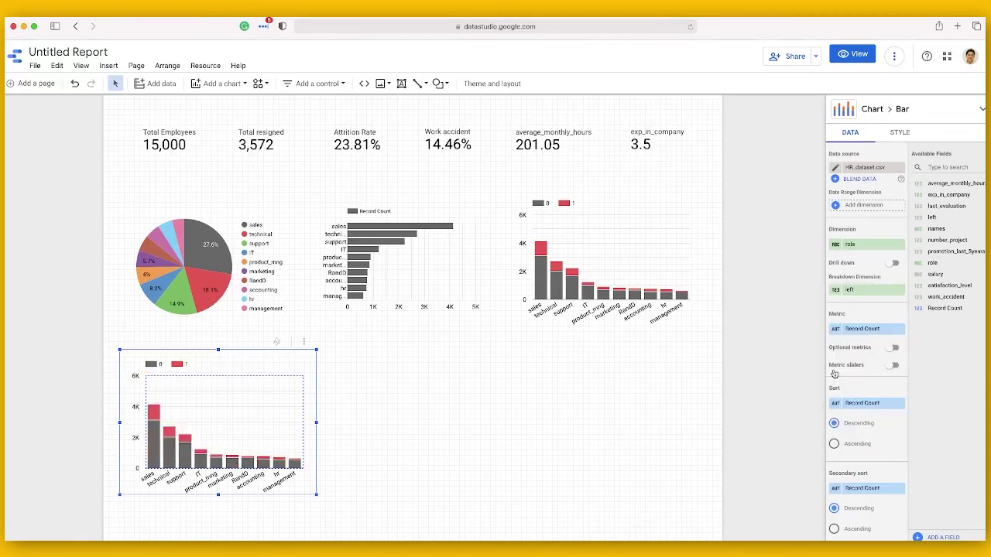
click(866, 245)
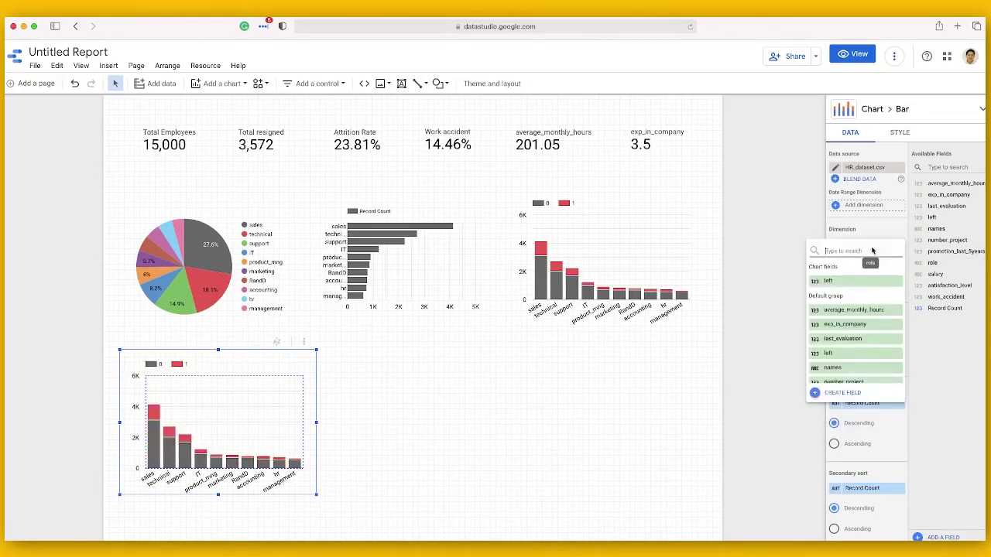
scroll(859, 347, down, 2)
scroll(859, 347, down, 1)
click(859, 341)
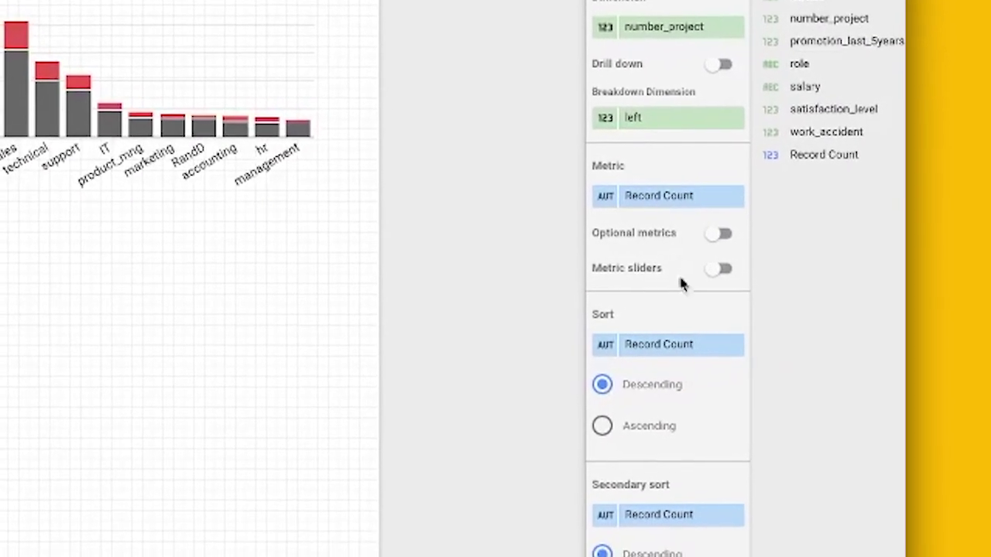
Step: Sort the lower stacked column chart by number_project in ascending order
click(677, 350)
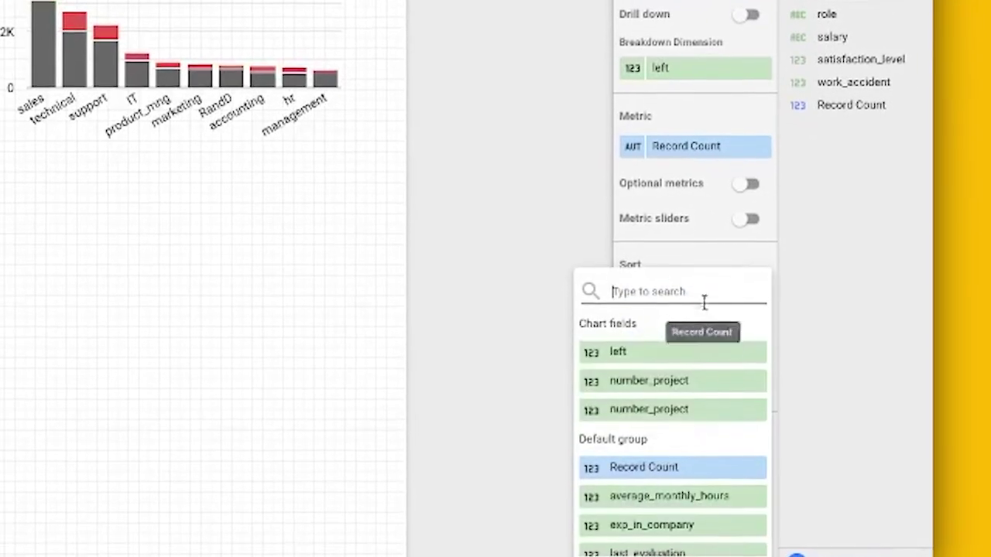
click(687, 387)
click(646, 381)
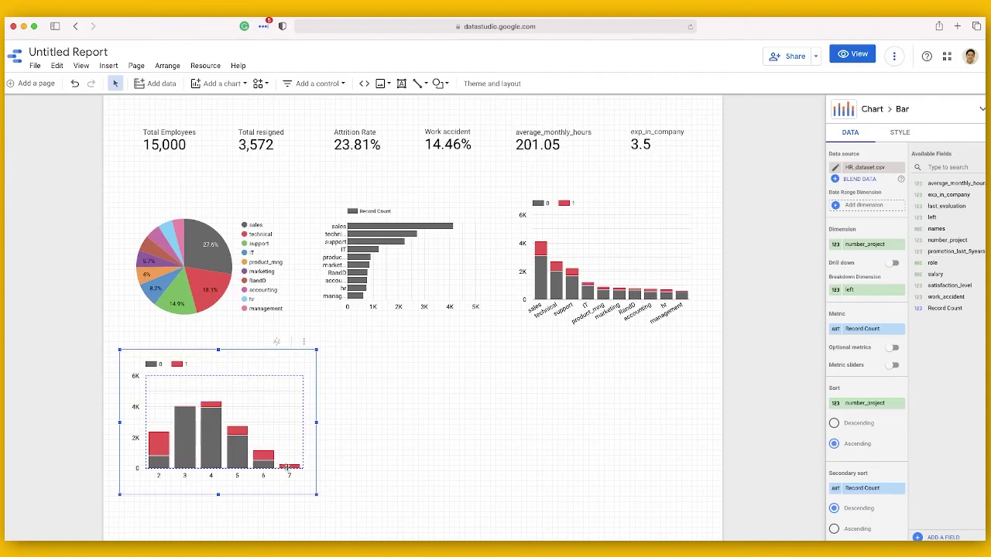
key(Escape)
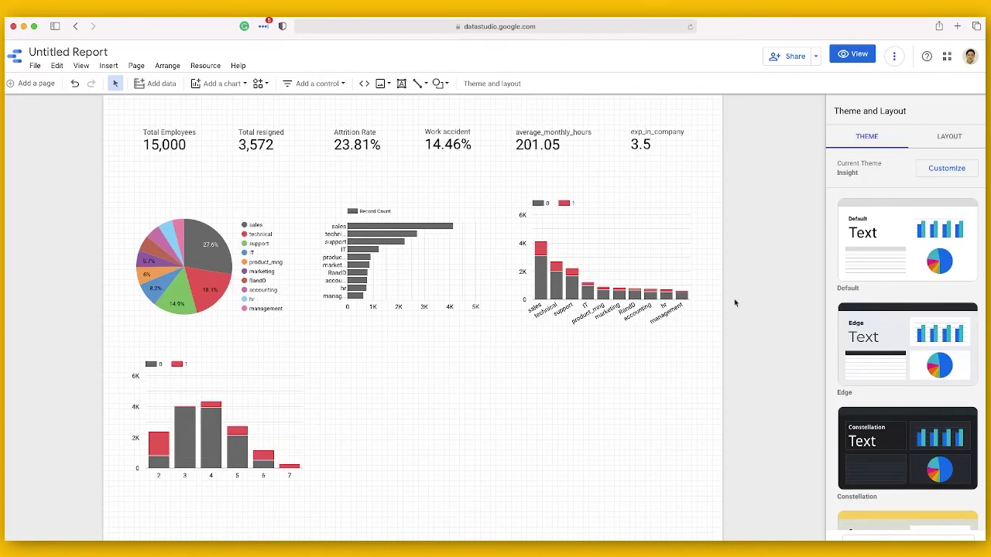
click(175, 448)
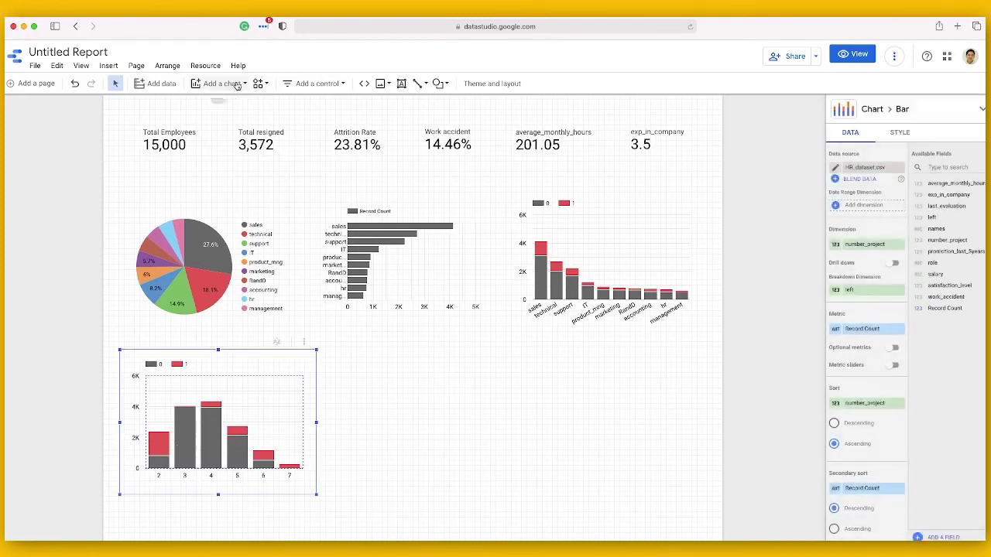
click(228, 83)
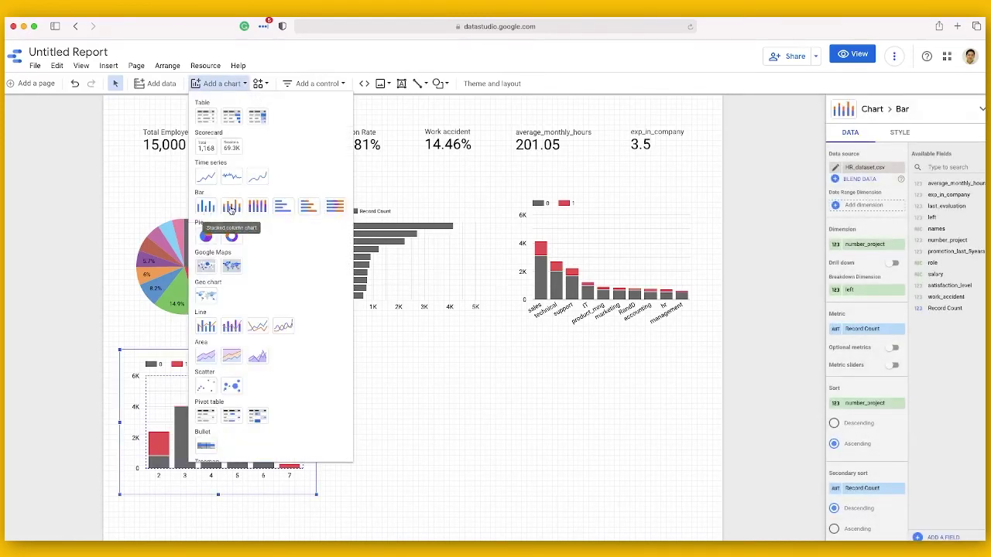
click(230, 209)
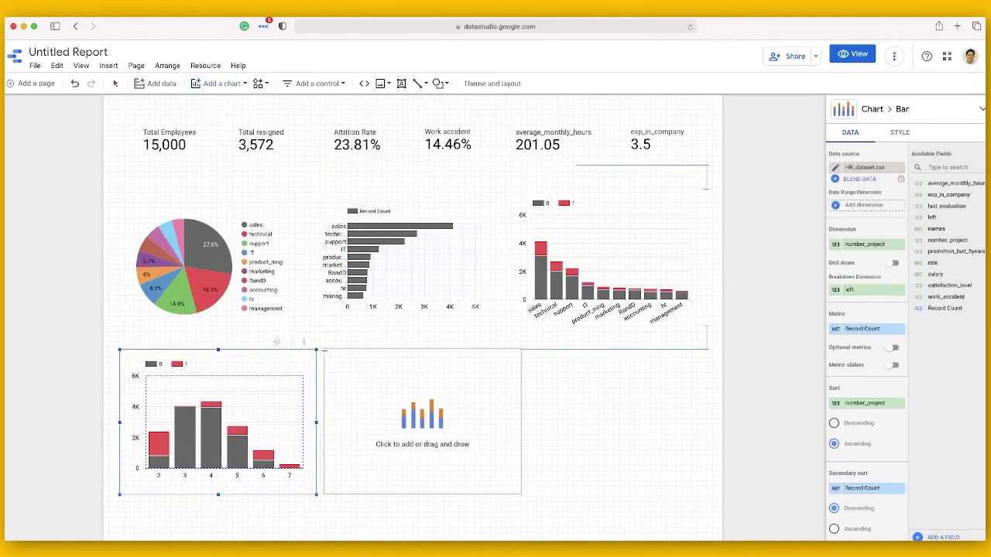
click(322, 351)
key(Delete)
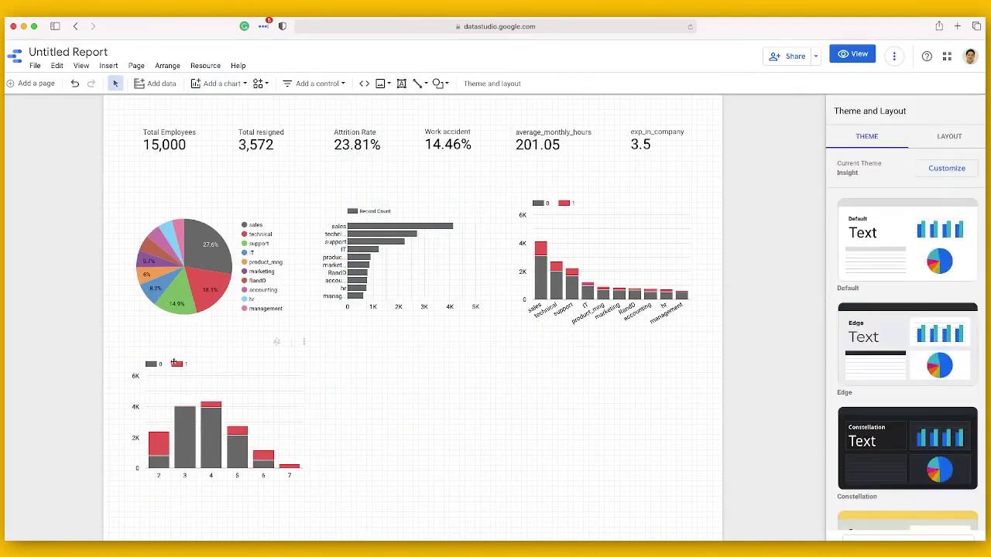
Step: Copy the number_project stacked column chart and place the pasted duplicate directly beside the original
click(197, 414)
click(58, 67)
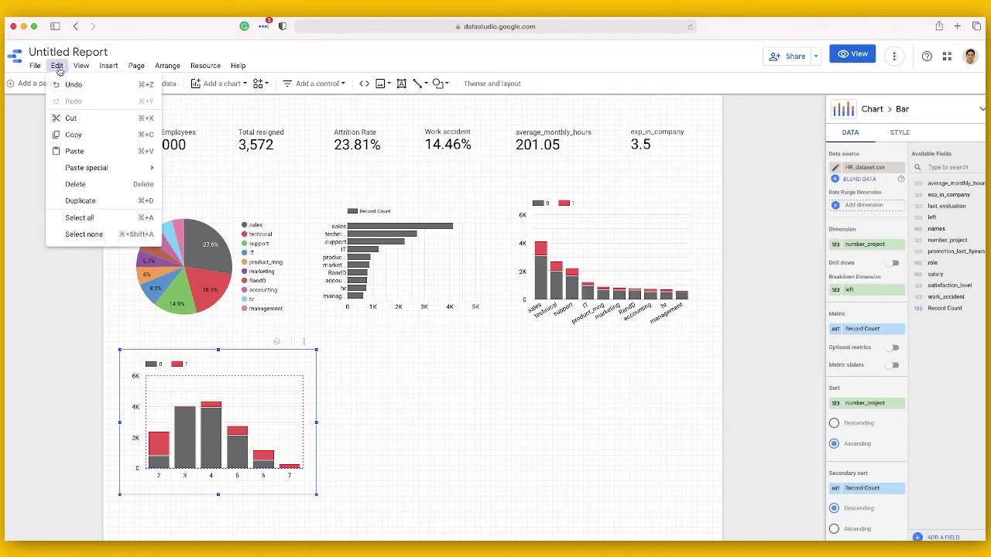
click(96, 135)
click(357, 382)
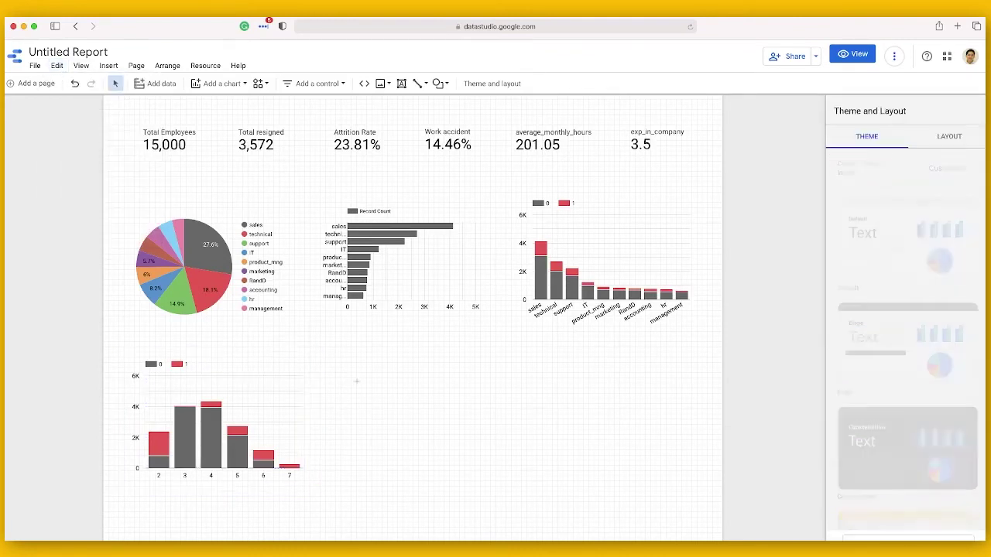
key(super+v)
drag(227, 408, 423, 410)
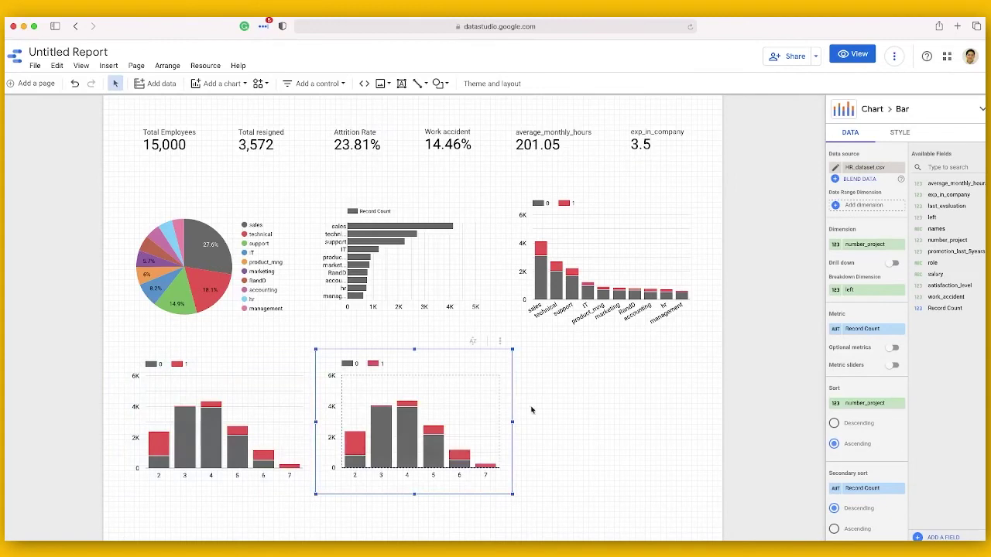
Step: Change the dimension of the duplicated stacked column chart from the project breakdown to salary
click(864, 245)
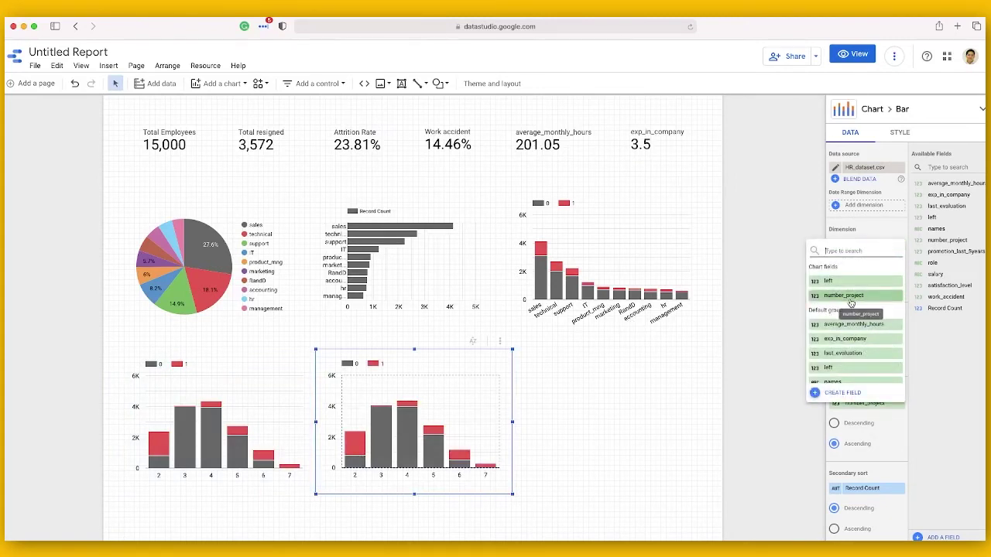
scroll(852, 325, down, 5)
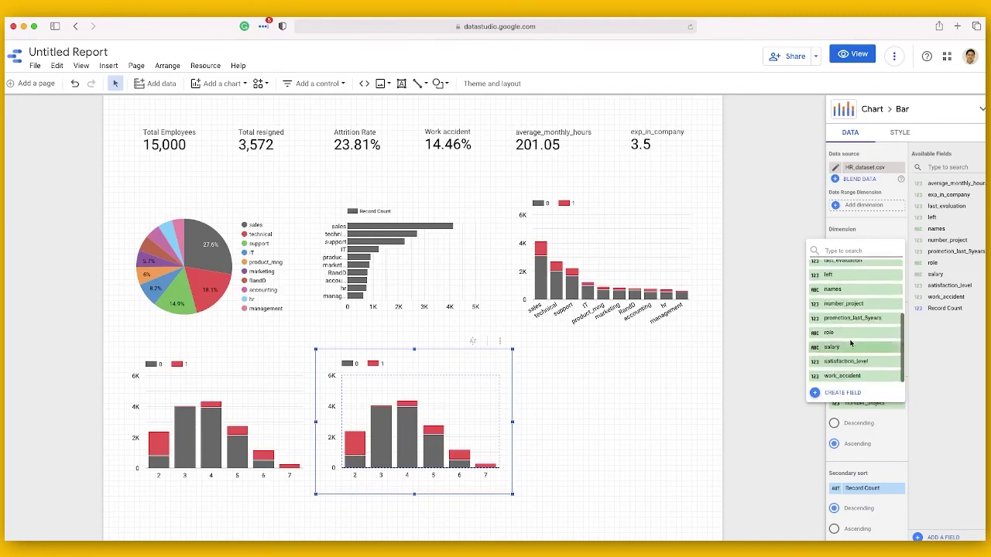
click(850, 348)
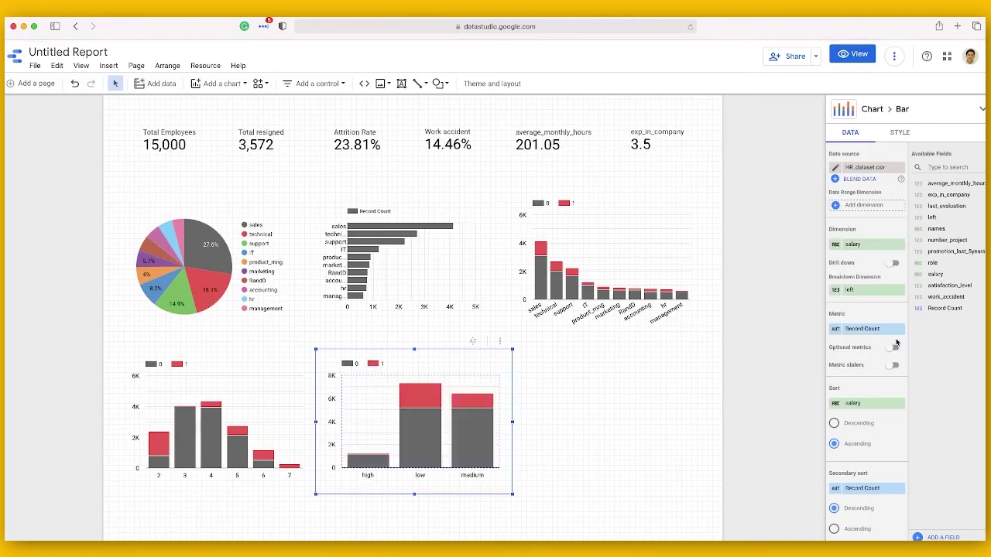
Step: Place another copy of the number_project chart beside the salary chart and set its dimension to work_accident
drag(267, 453, 636, 433)
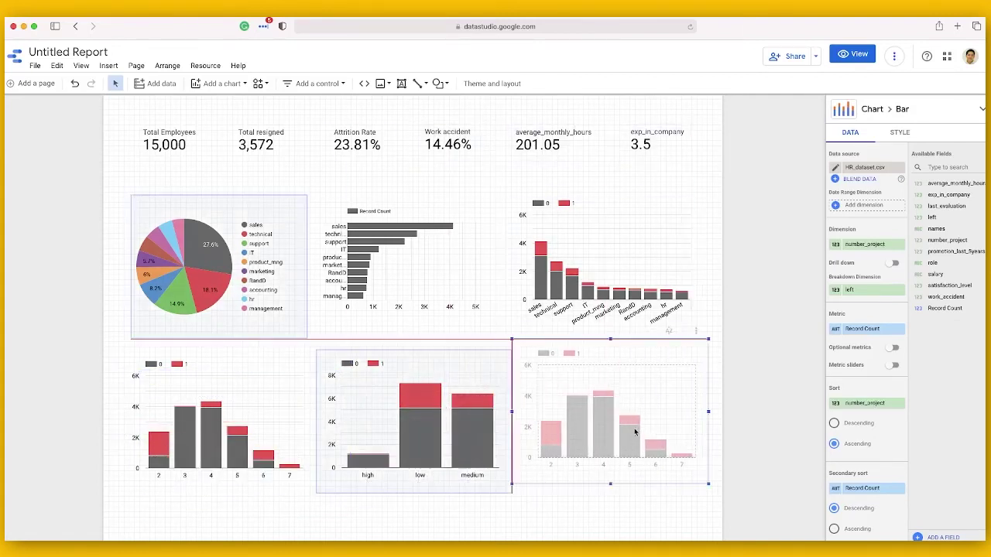
click(863, 244)
click(842, 375)
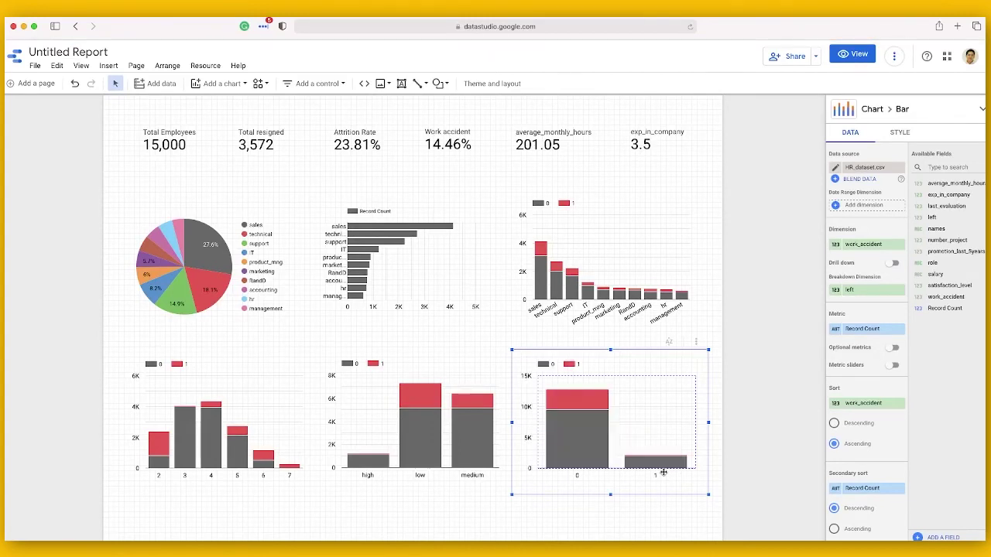
click(481, 202)
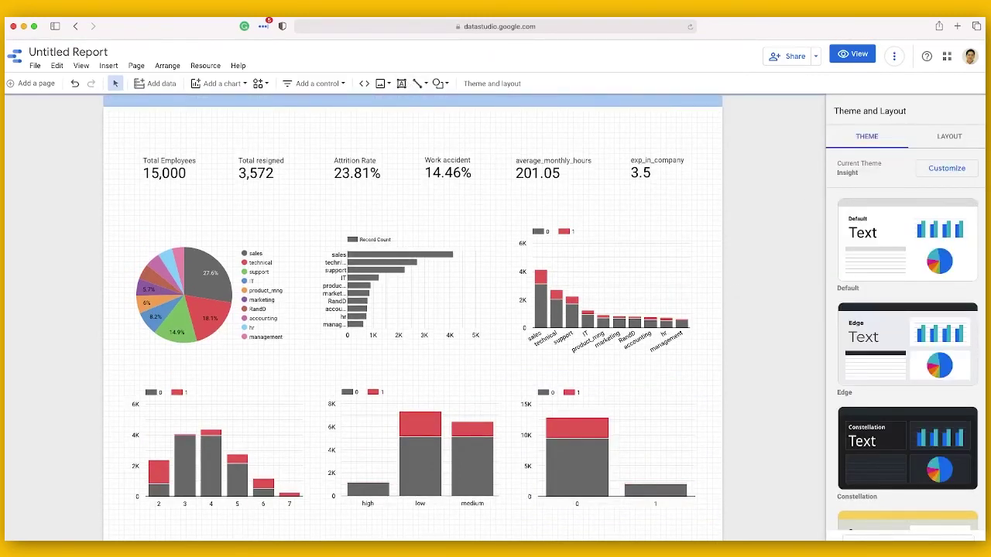
Step: Add a text box above the scorecards containing the title "HR Analytics Dashboard for Giant Sdn. Bhd."
click(401, 84)
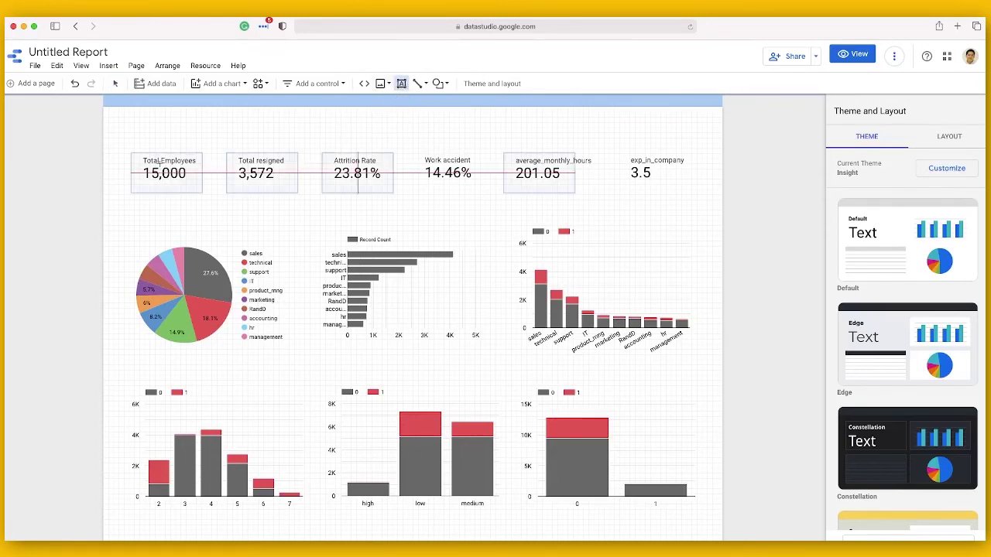
drag(146, 130, 344, 145)
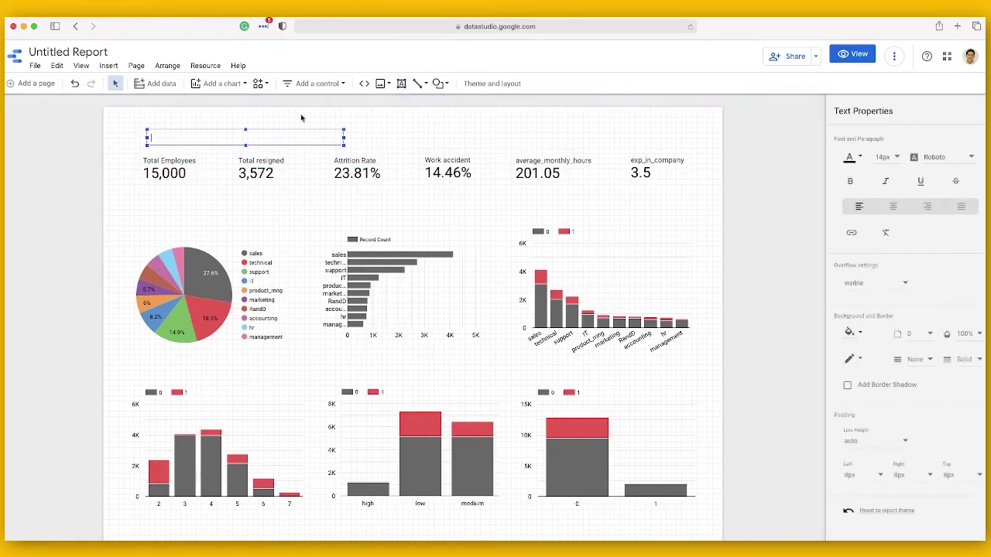
text(HR Analytics Dashboard for Giant Sdn)
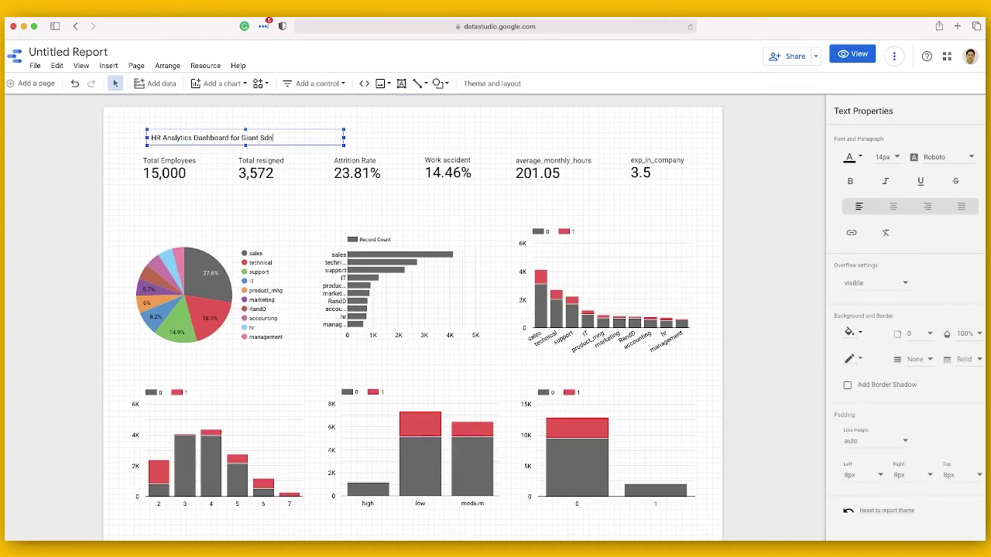
text(. Bhd.)
Step: Format the dashboard title in bold Roboto Condensed with a larger font size
click(358, 131)
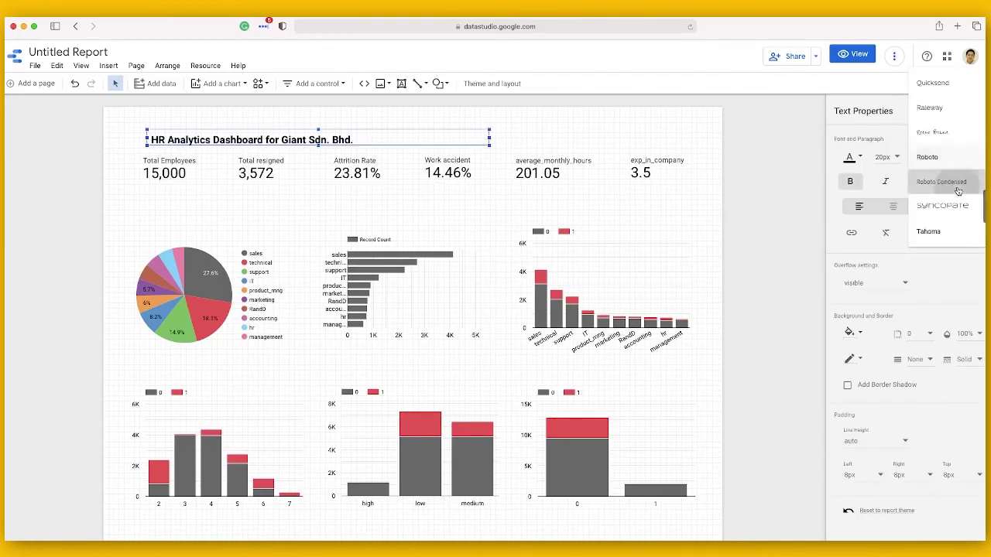
click(957, 188)
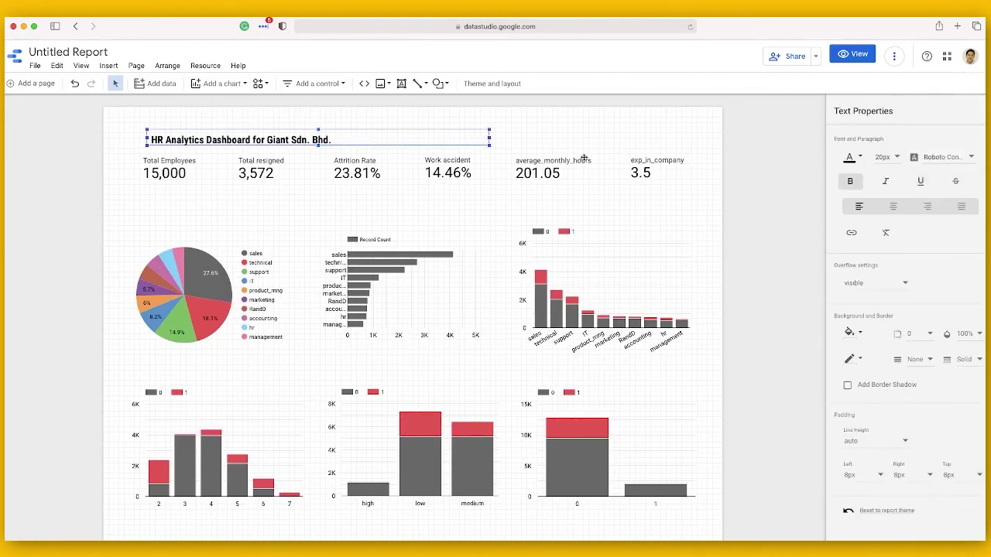
click(896, 158)
click(895, 230)
Step: Move the upper row of three charts slightly closer to the scorecards
drag(117, 229, 694, 146)
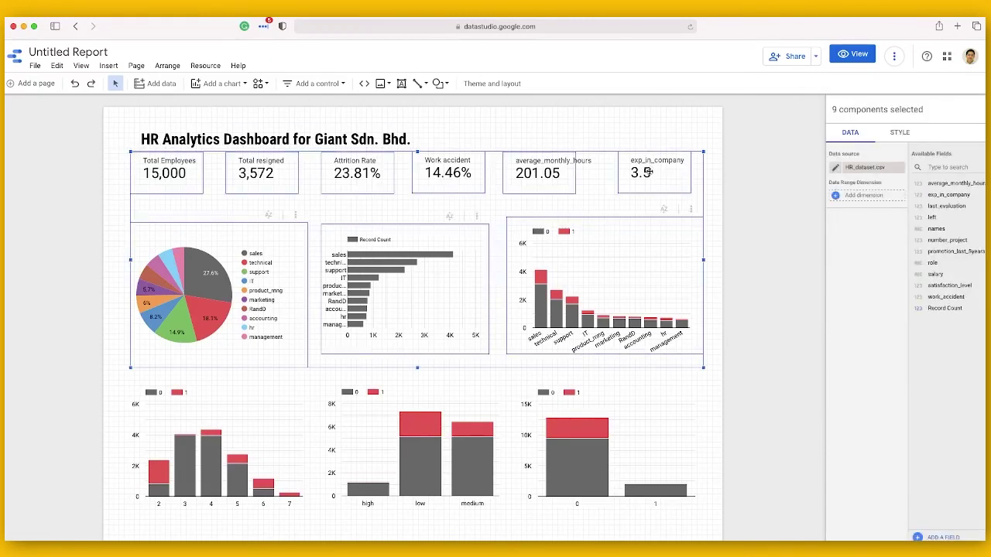
click(743, 432)
scroll(746, 422, down, 1)
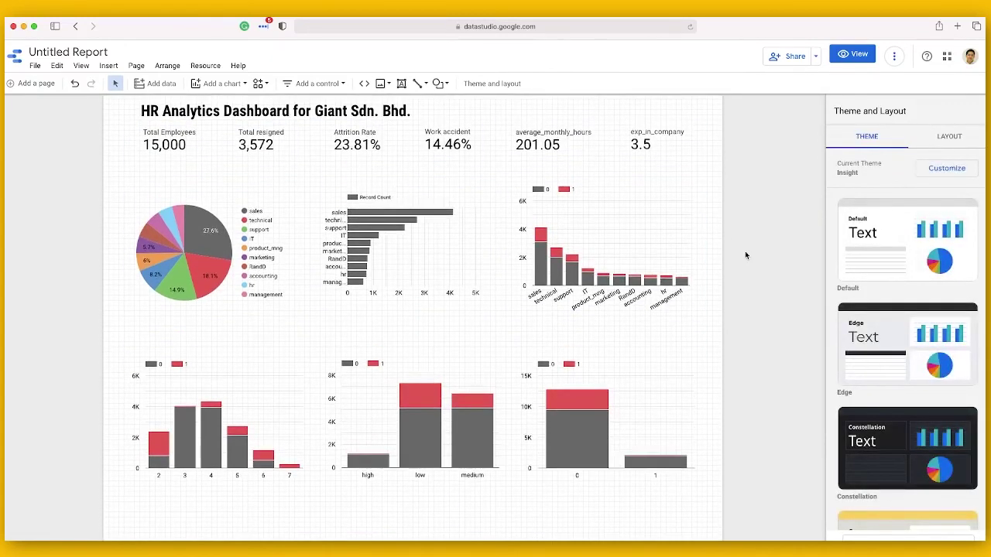
Step: Preview the report in view mode and check the salary chart's data export options without exporting
click(853, 54)
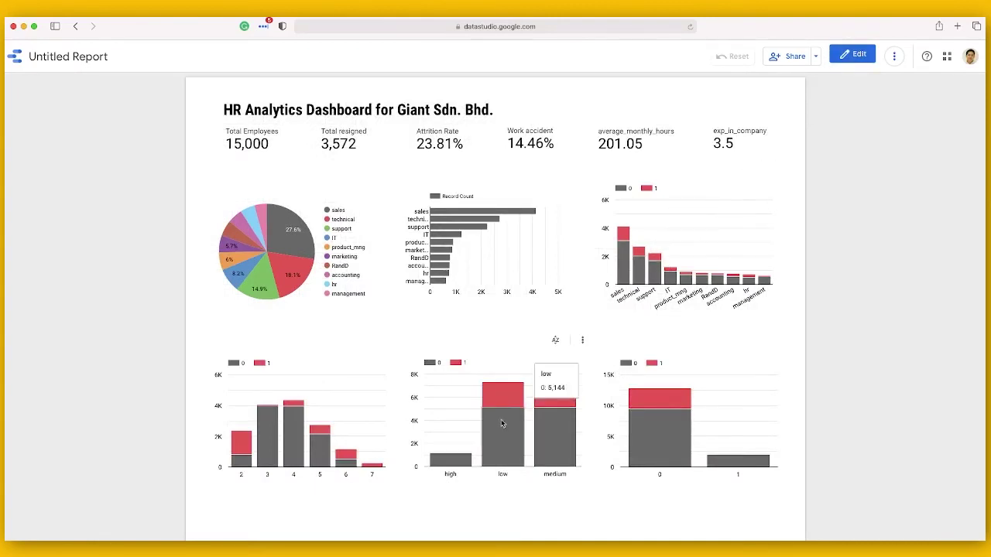
mouse_move(508, 453)
click(582, 341)
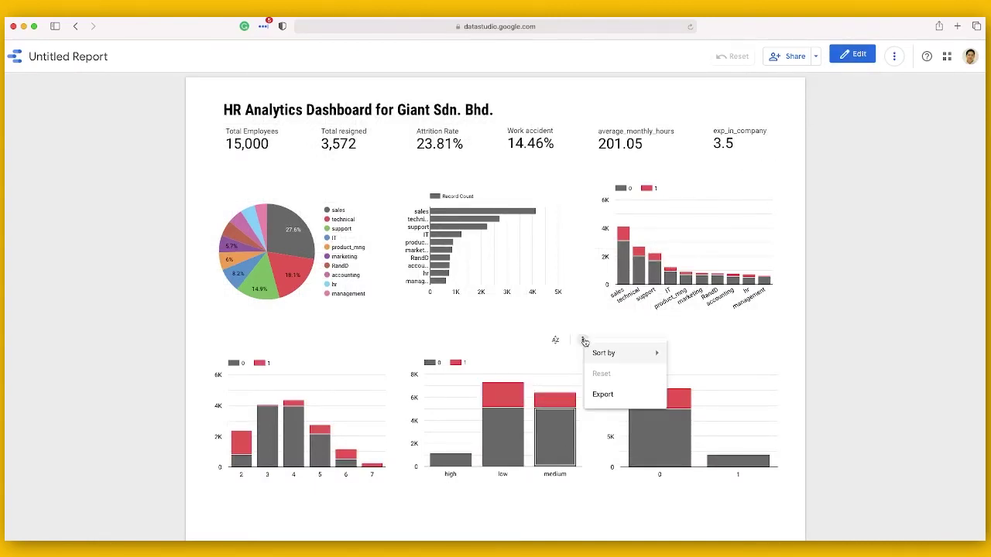
click(604, 396)
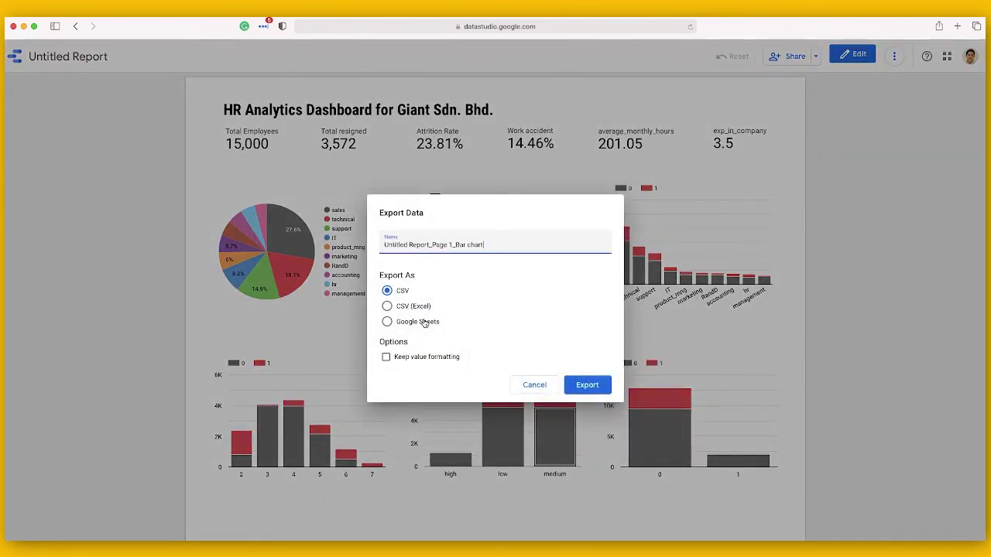
click(536, 385)
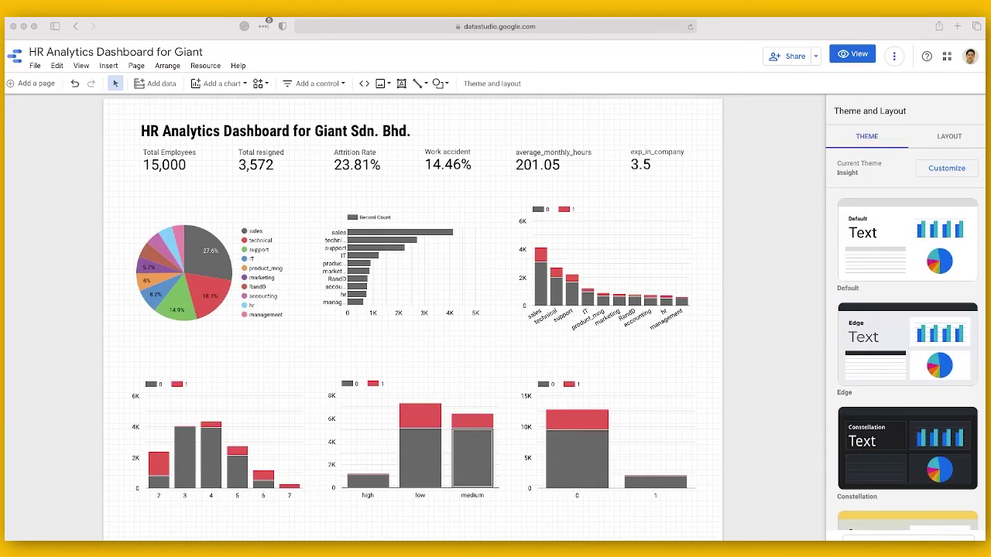
Step: Review the chart types available for adding to the report, from tables to treemaps
key(super+Tab)
click(221, 83)
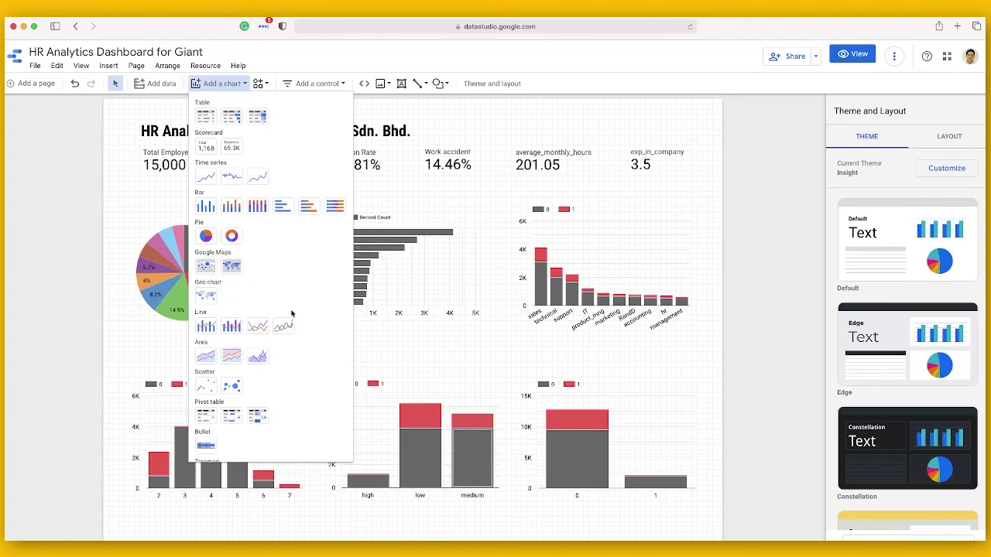
scroll(258, 376, down, 1)
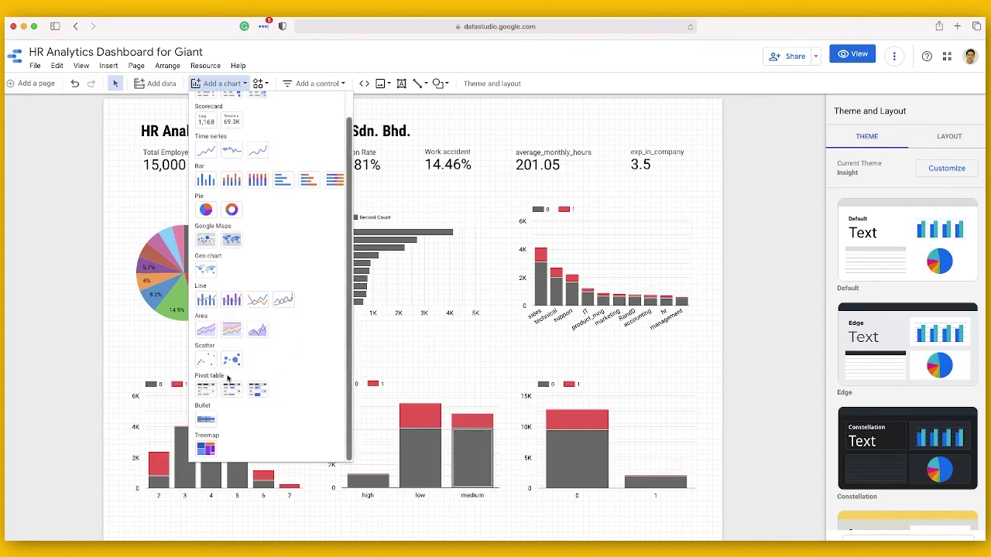
scroll(241, 428, up, 1)
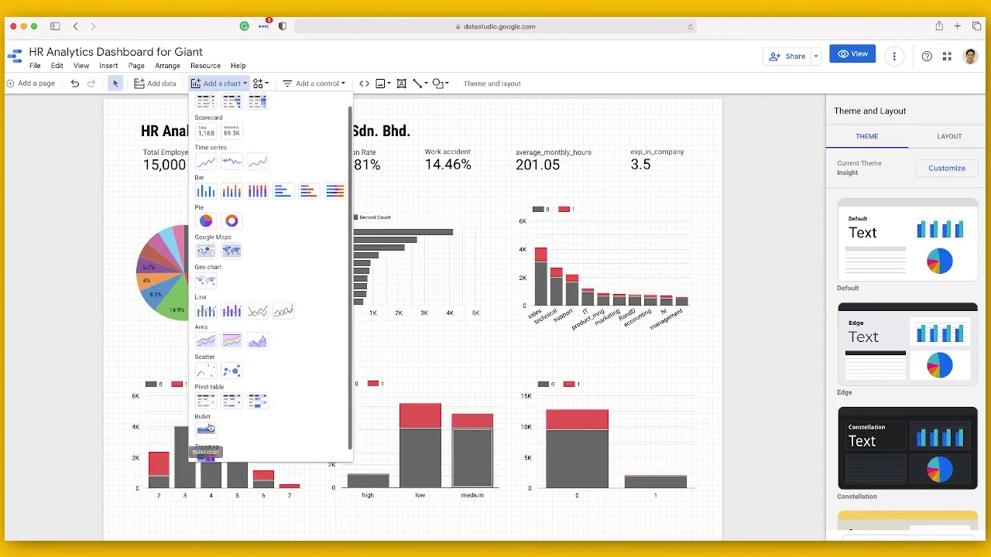
scroll(272, 335, up, 1)
click(639, 367)
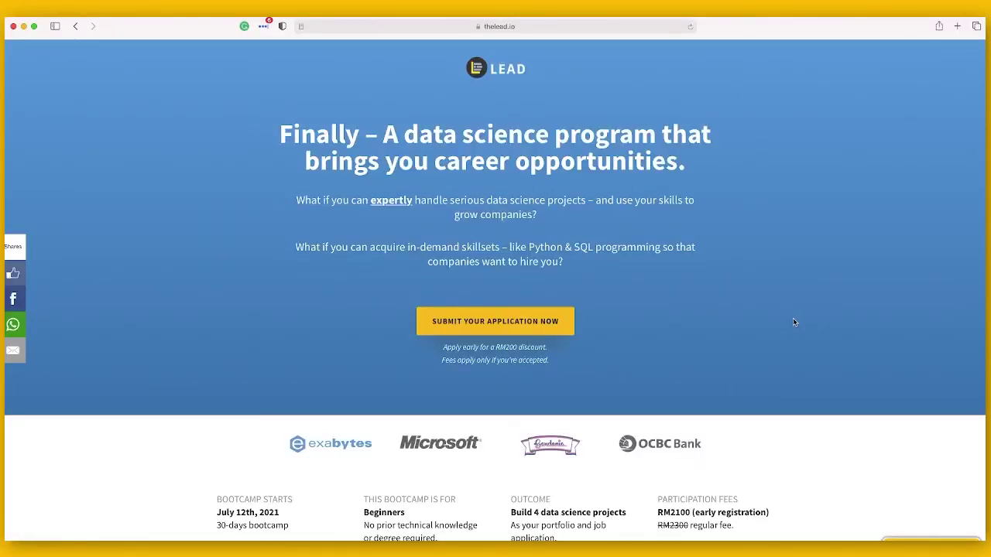
Step: Examine the data science bootcamp page on thelead.io, including its curriculum timeline, certification, registration details and web address
scroll(794, 322, down, 15)
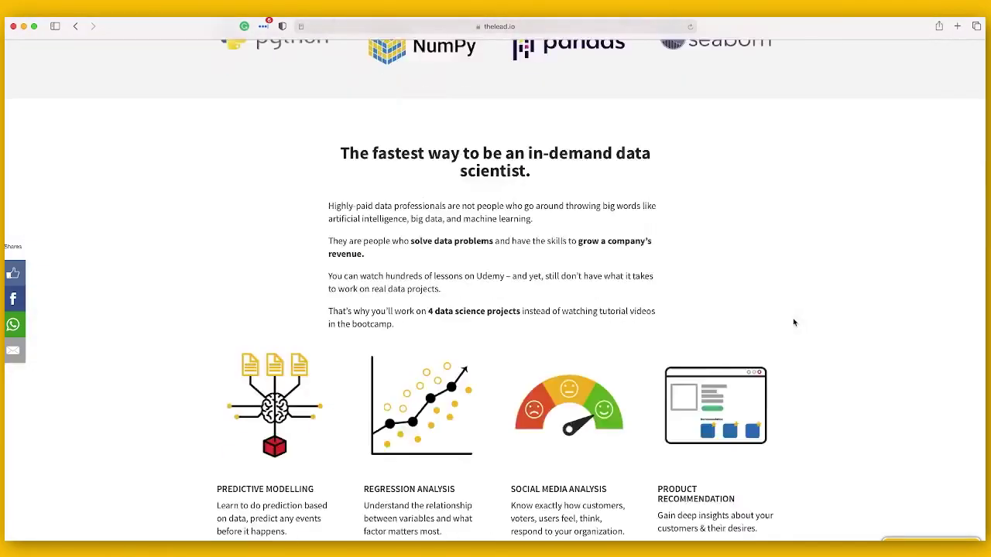
scroll(794, 322, down, 20)
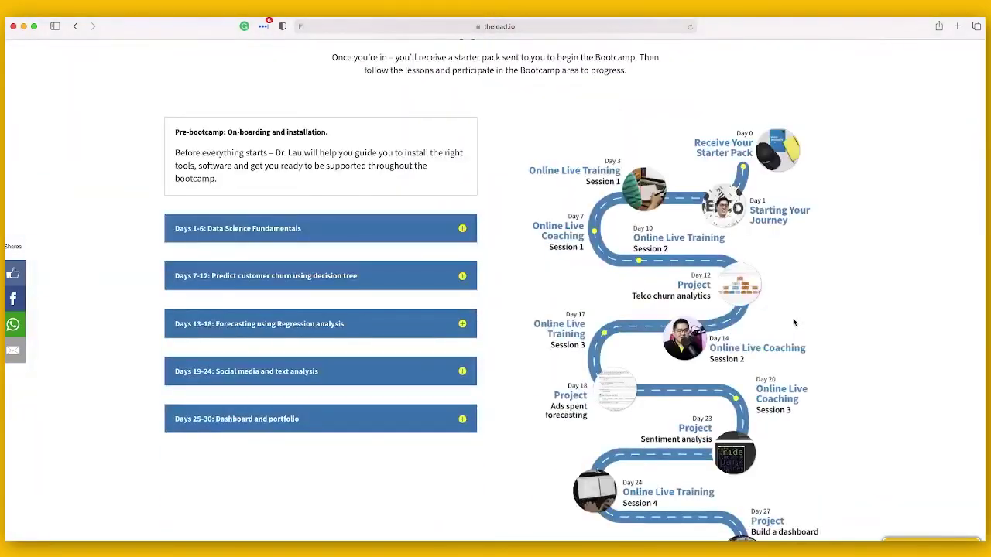
scroll(793, 321, down, 15)
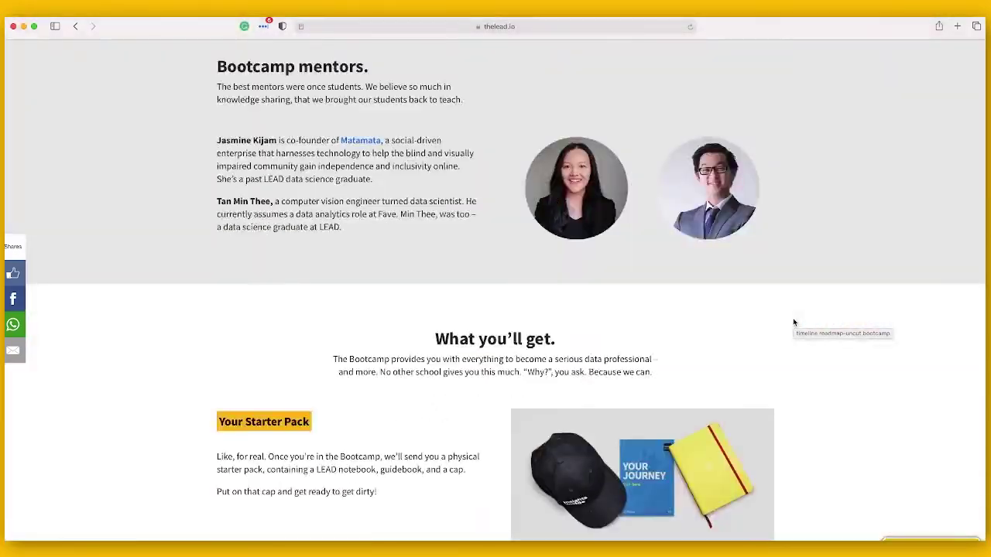
scroll(793, 322, down, 10)
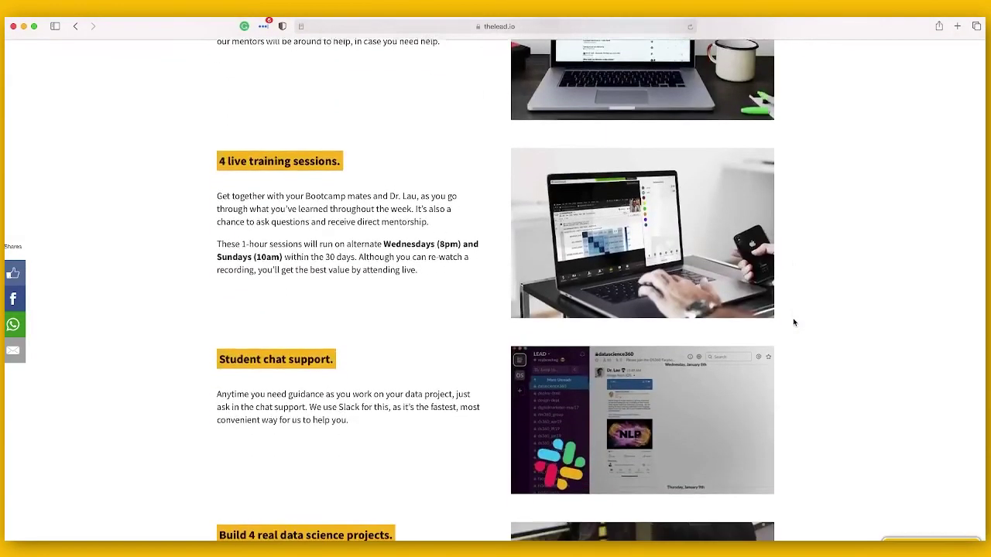
scroll(793, 322, down, 10)
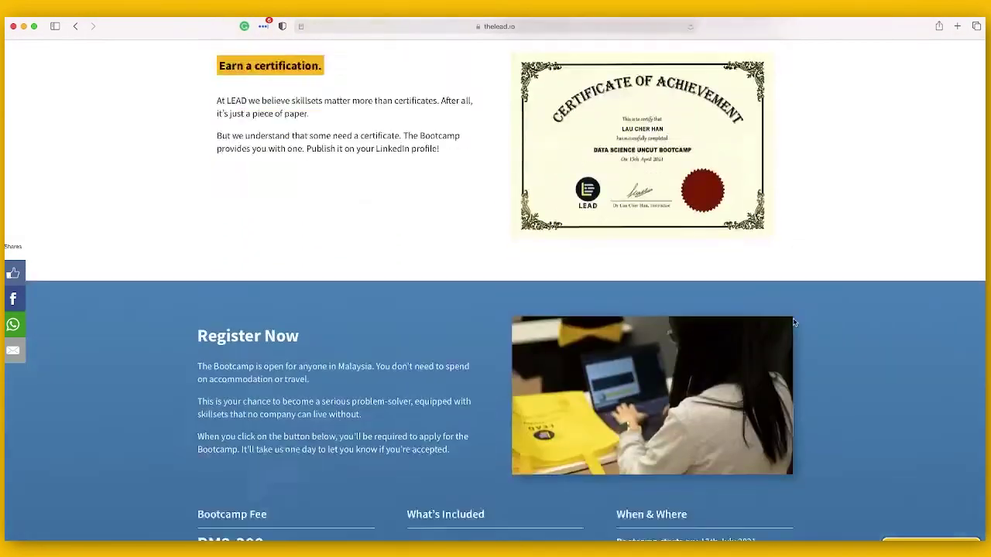
scroll(794, 322, down, 3)
click(596, 26)
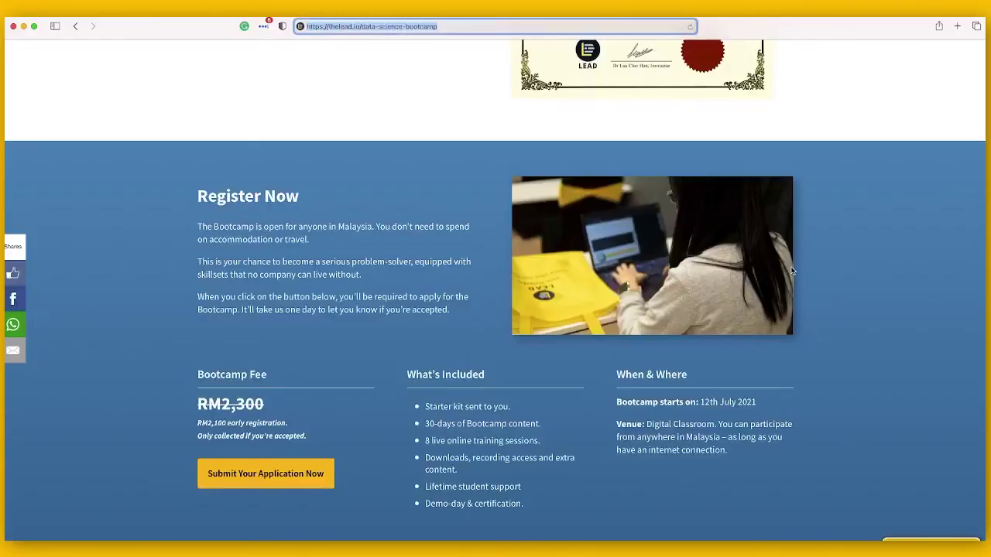
scroll(791, 270, up, 5)
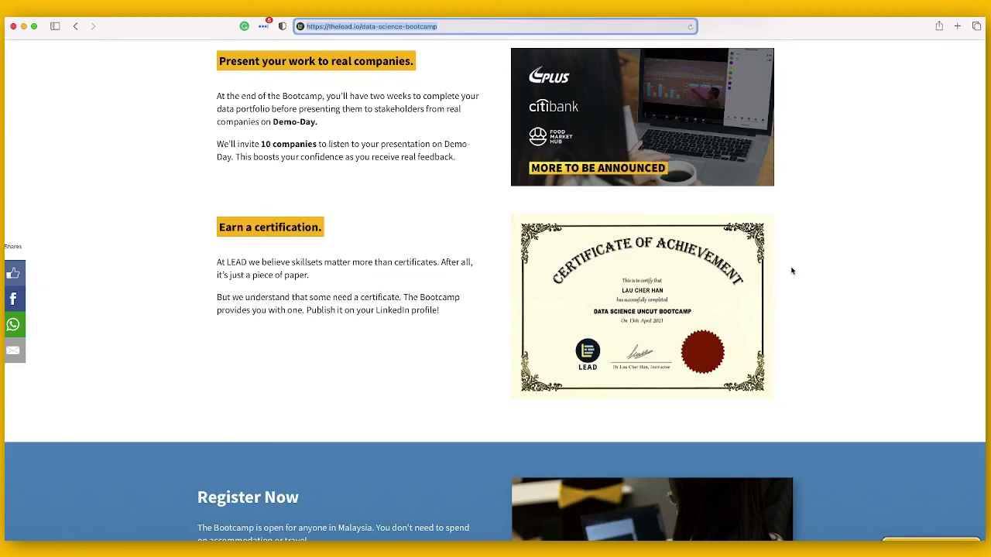
scroll(791, 271, up, 20)
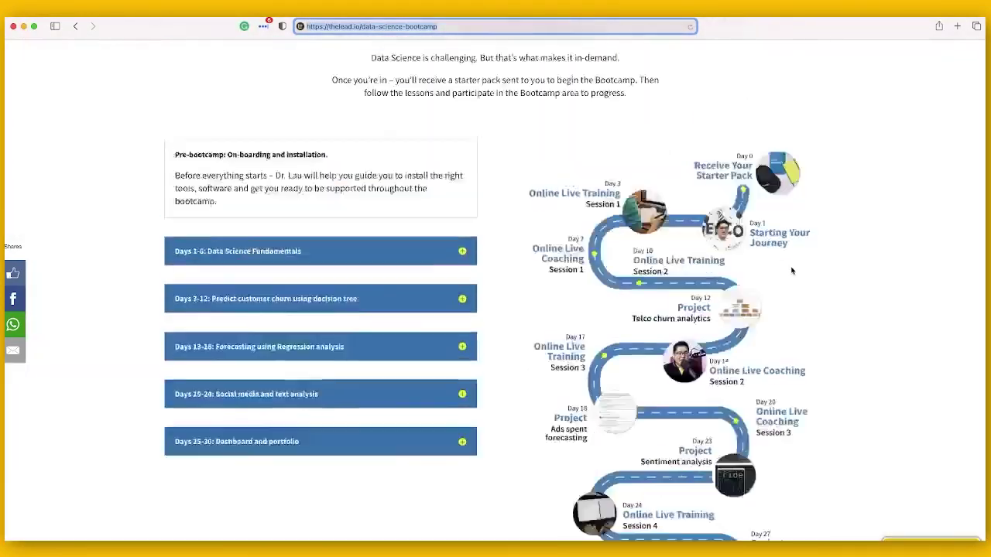
scroll(791, 271, down, 3)
scroll(791, 271, down, 2)
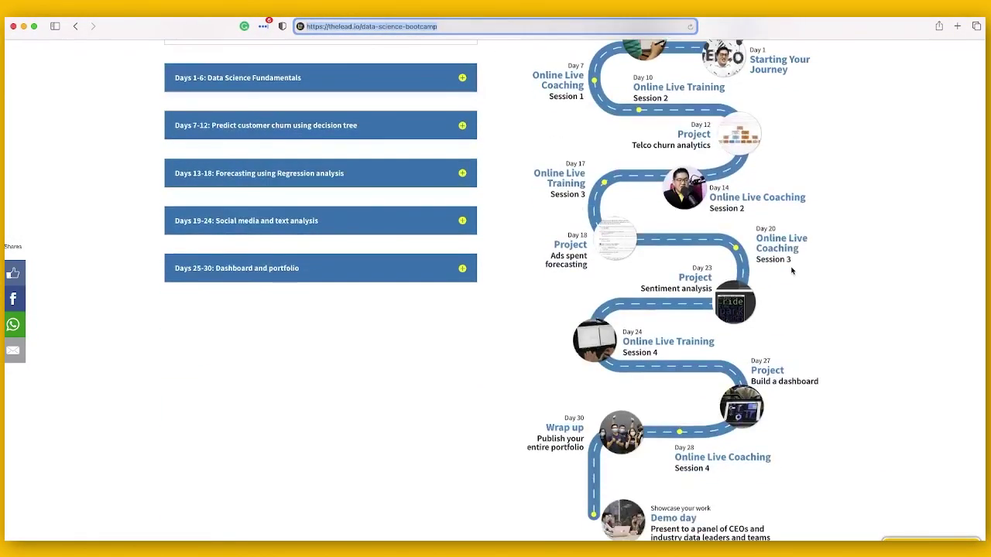